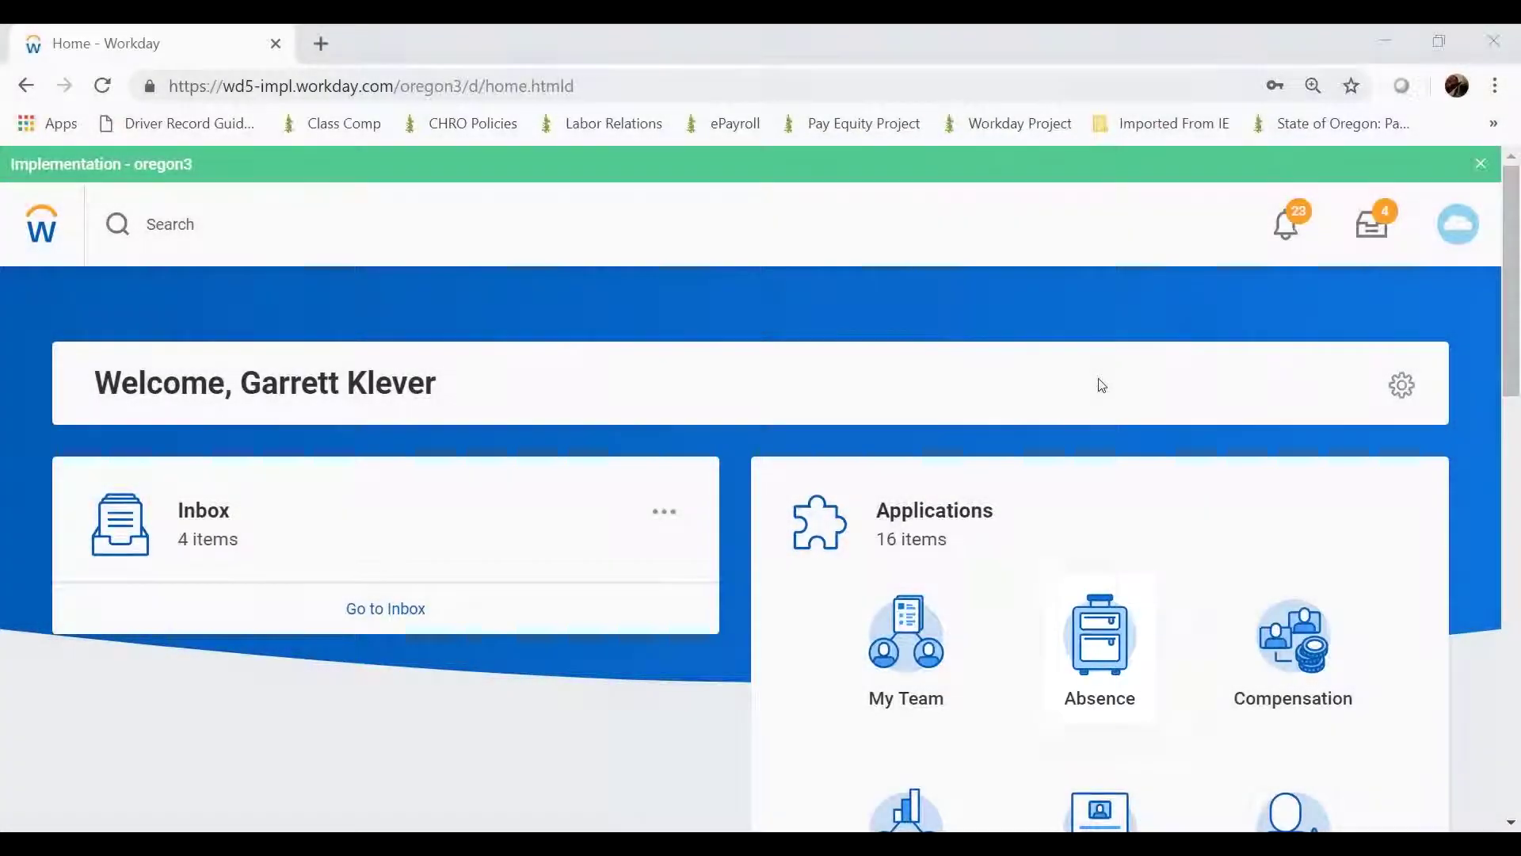
Open the Absence application tile on the Workday home page.
{"action": "left_click", "coordinate": [1104, 648]}
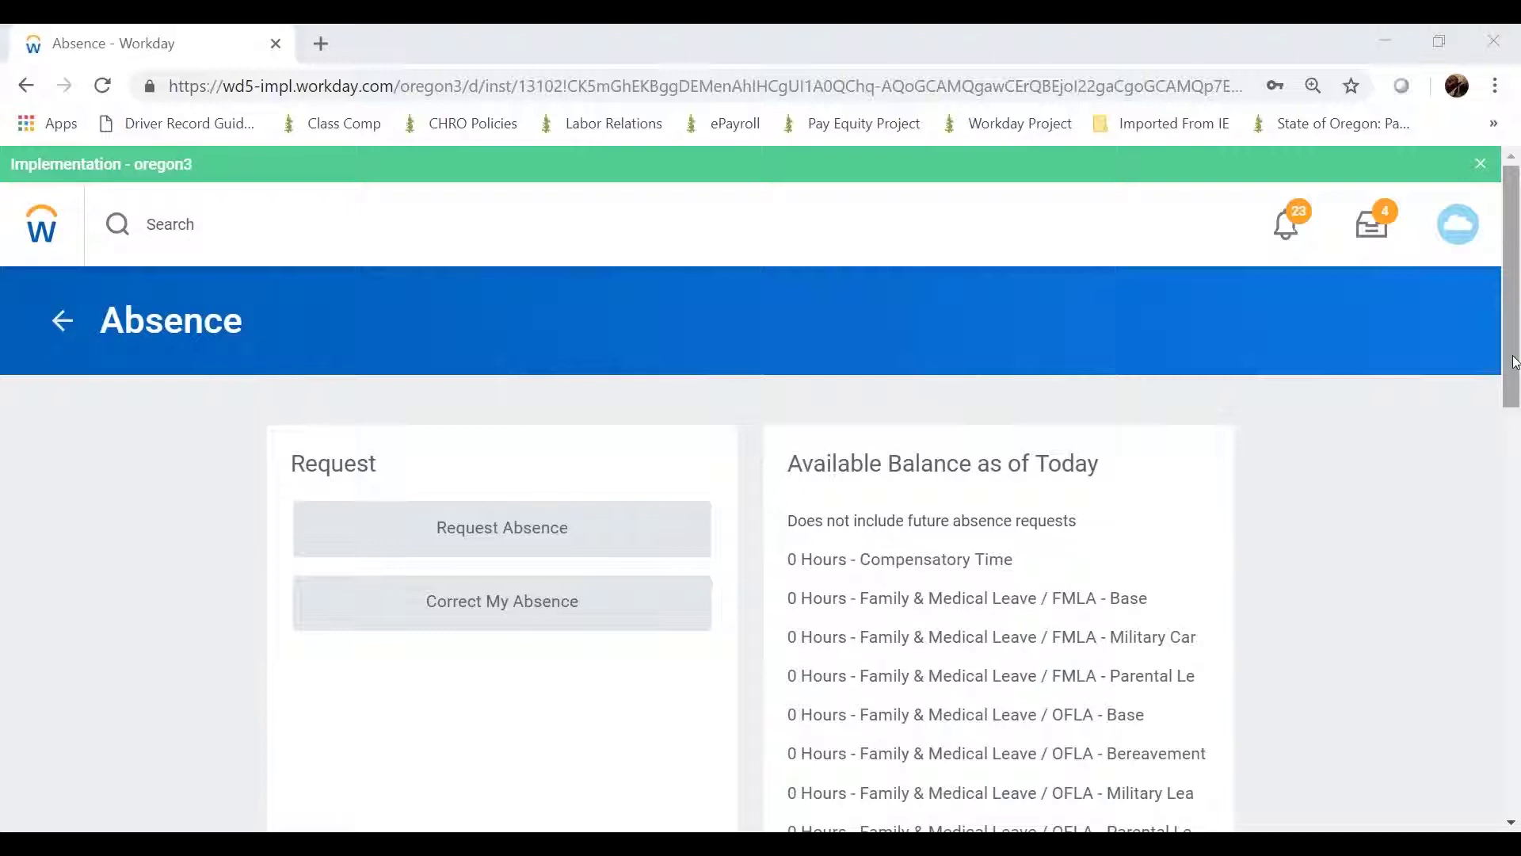
{"action": "left_click_drag", "start_coordinate": [1514, 362], "coordinate": [1513, 376]}
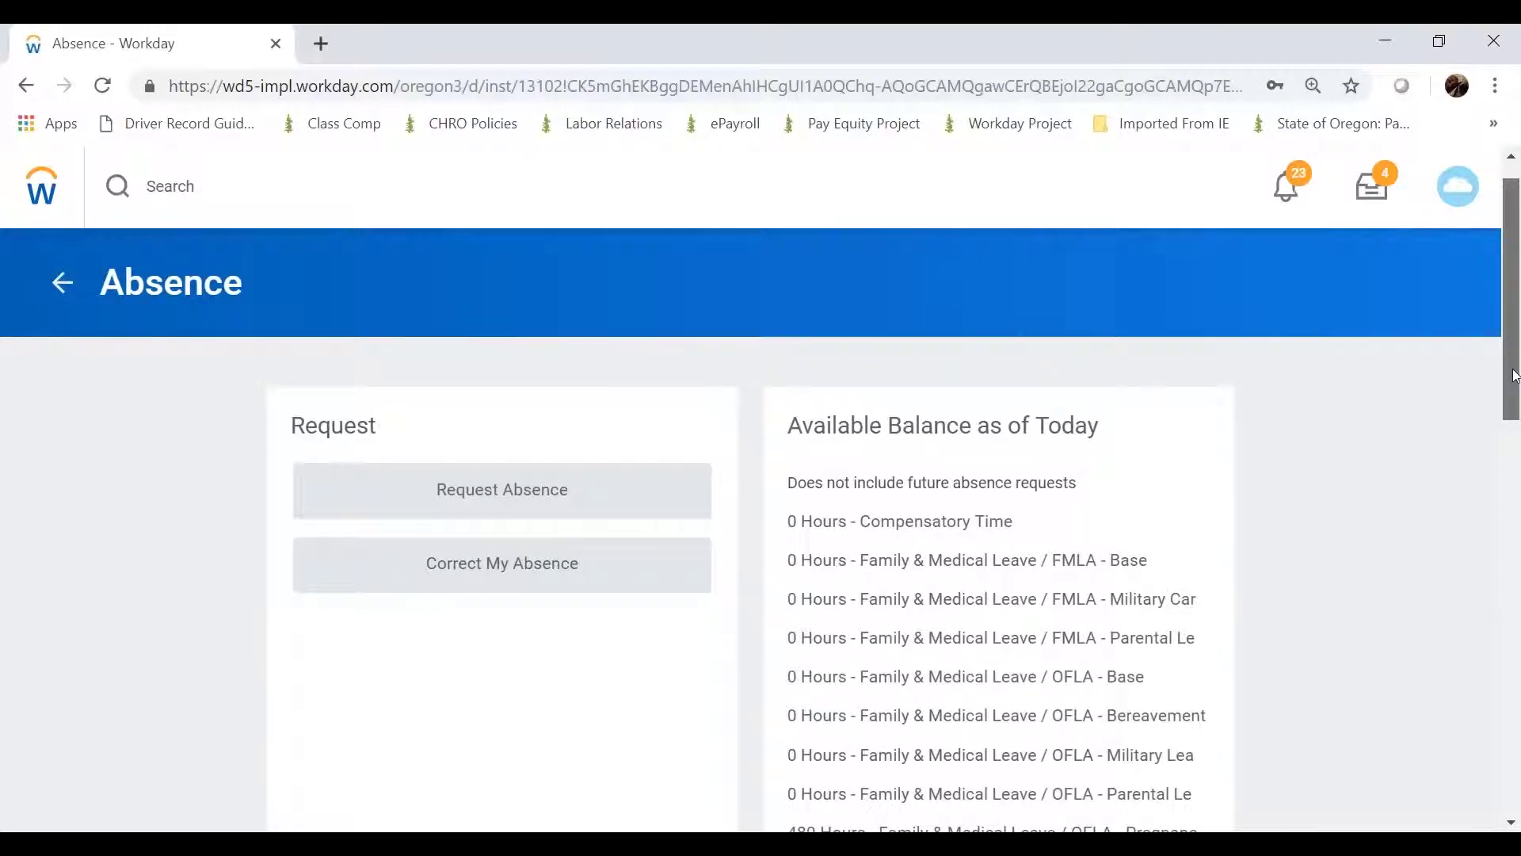
{"action": "left_click_drag", "start_coordinate": [1516, 377], "coordinate": [1515, 389]}
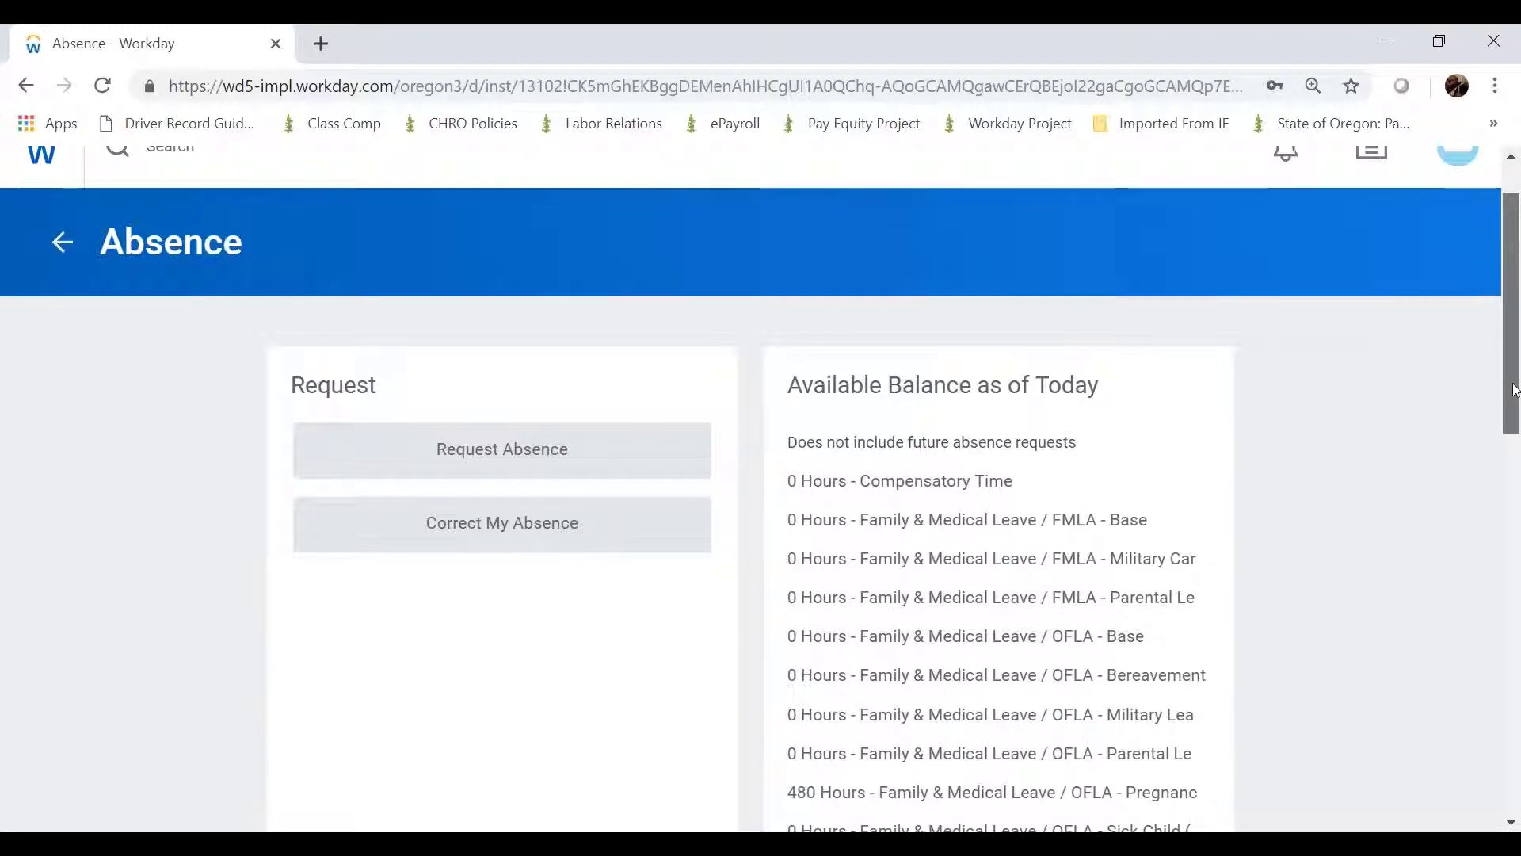
{"action": "left_click_drag", "start_coordinate": [1516, 390], "coordinate": [1516, 465]}
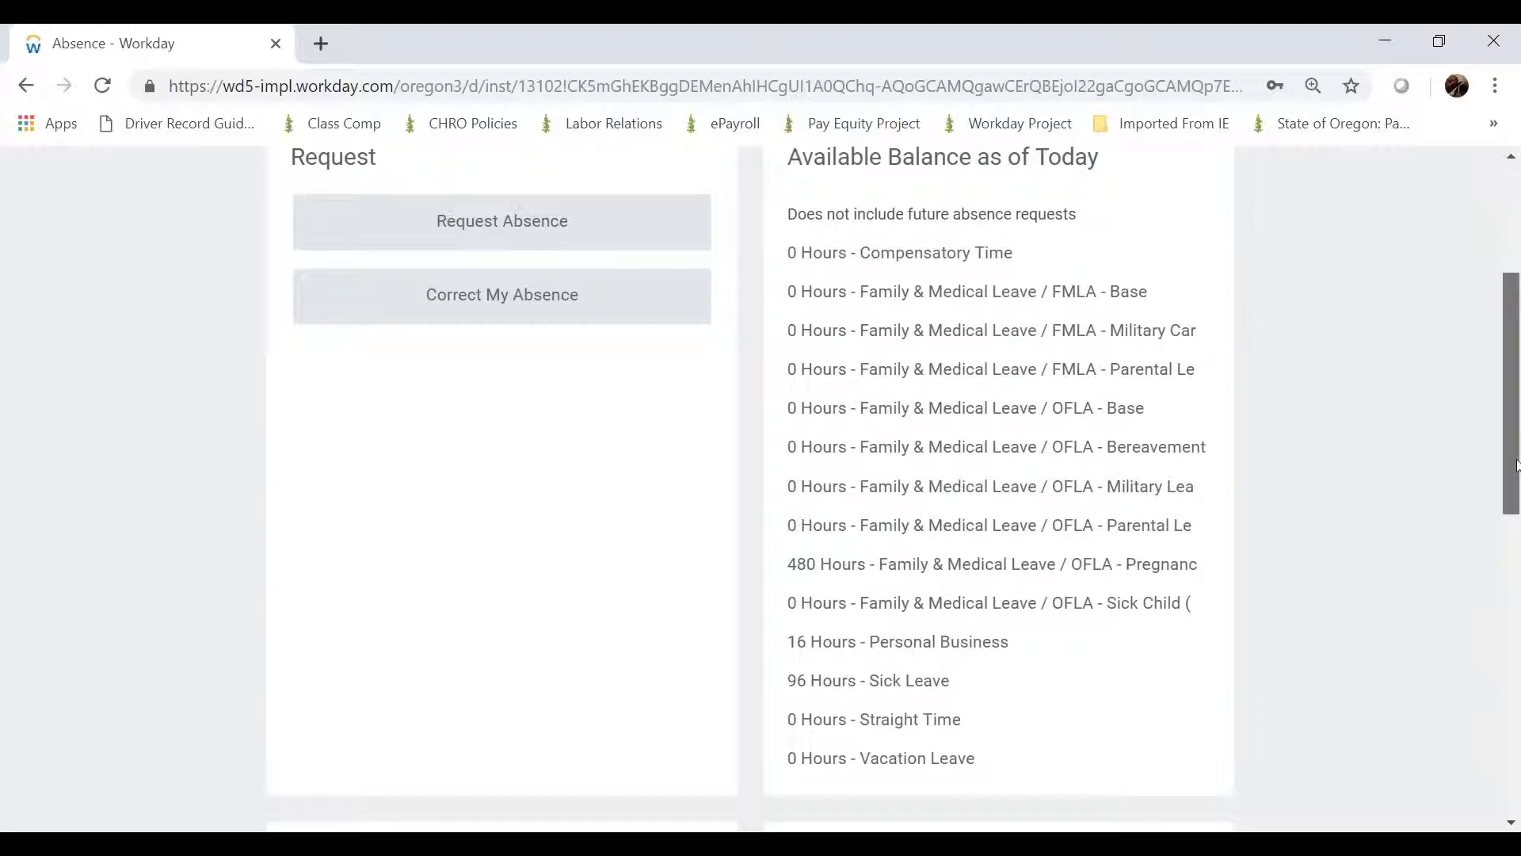
{"action": "left_click_drag", "start_coordinate": [1515, 466], "coordinate": [1514, 383]}
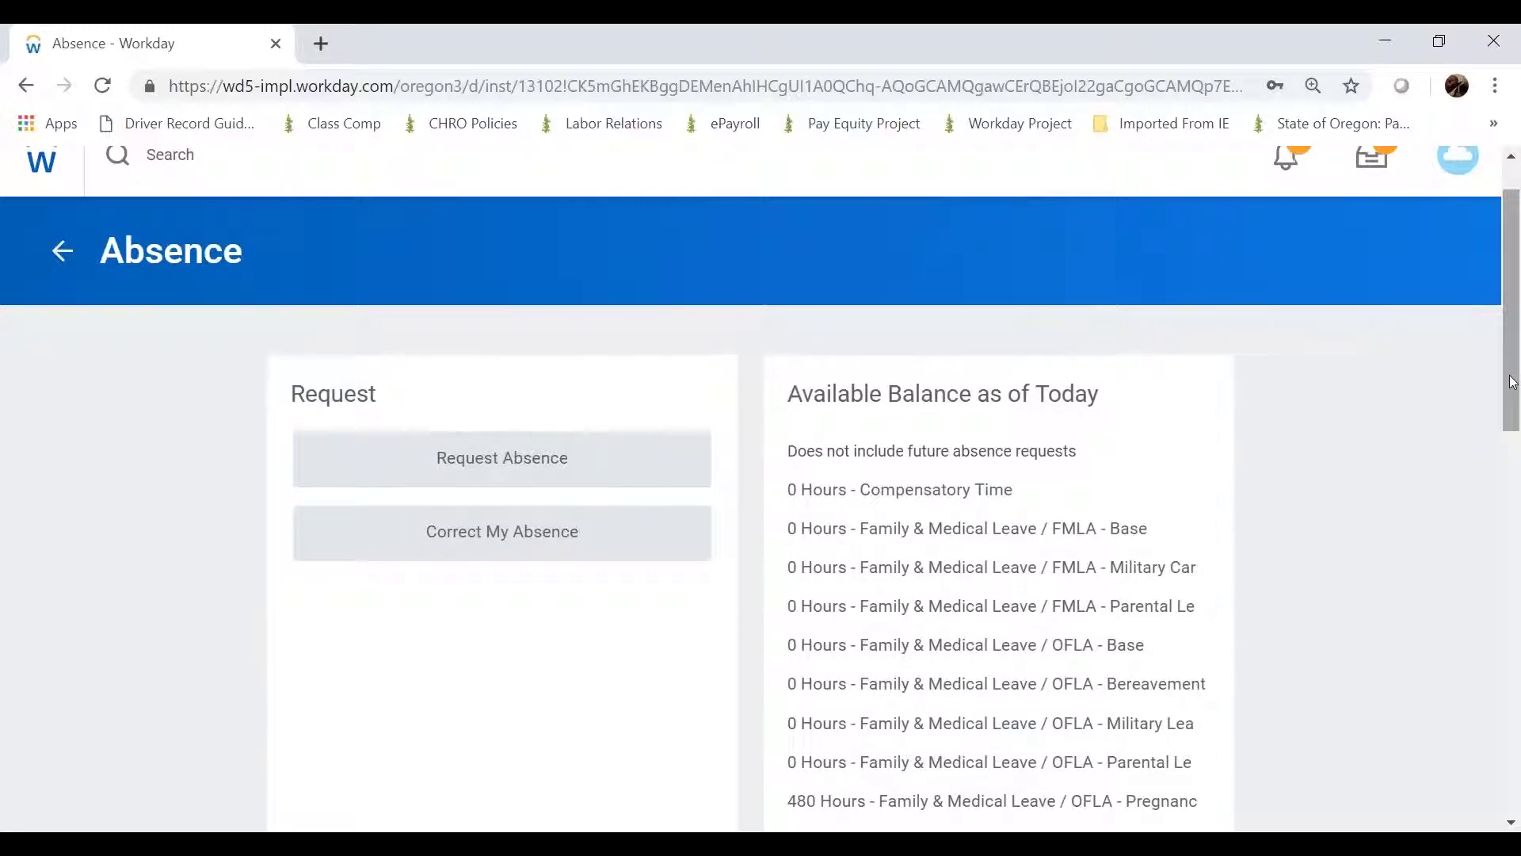
{"action": "left_click_drag", "start_coordinate": [1514, 382], "coordinate": [1514, 562]}
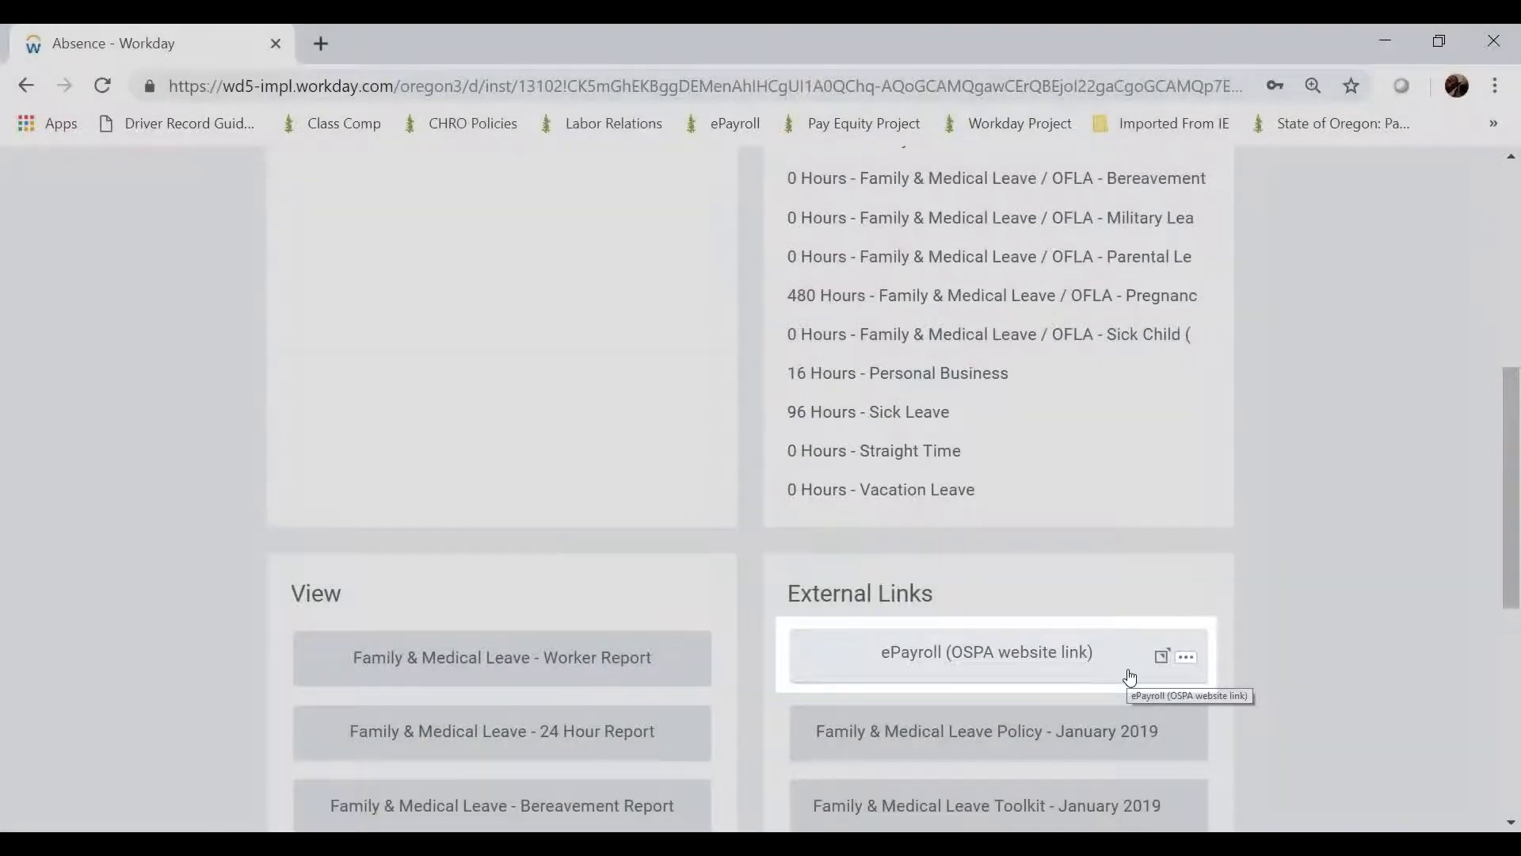
{"action": "left_click_drag", "start_coordinate": [1517, 511], "coordinate": [1517, 354]}
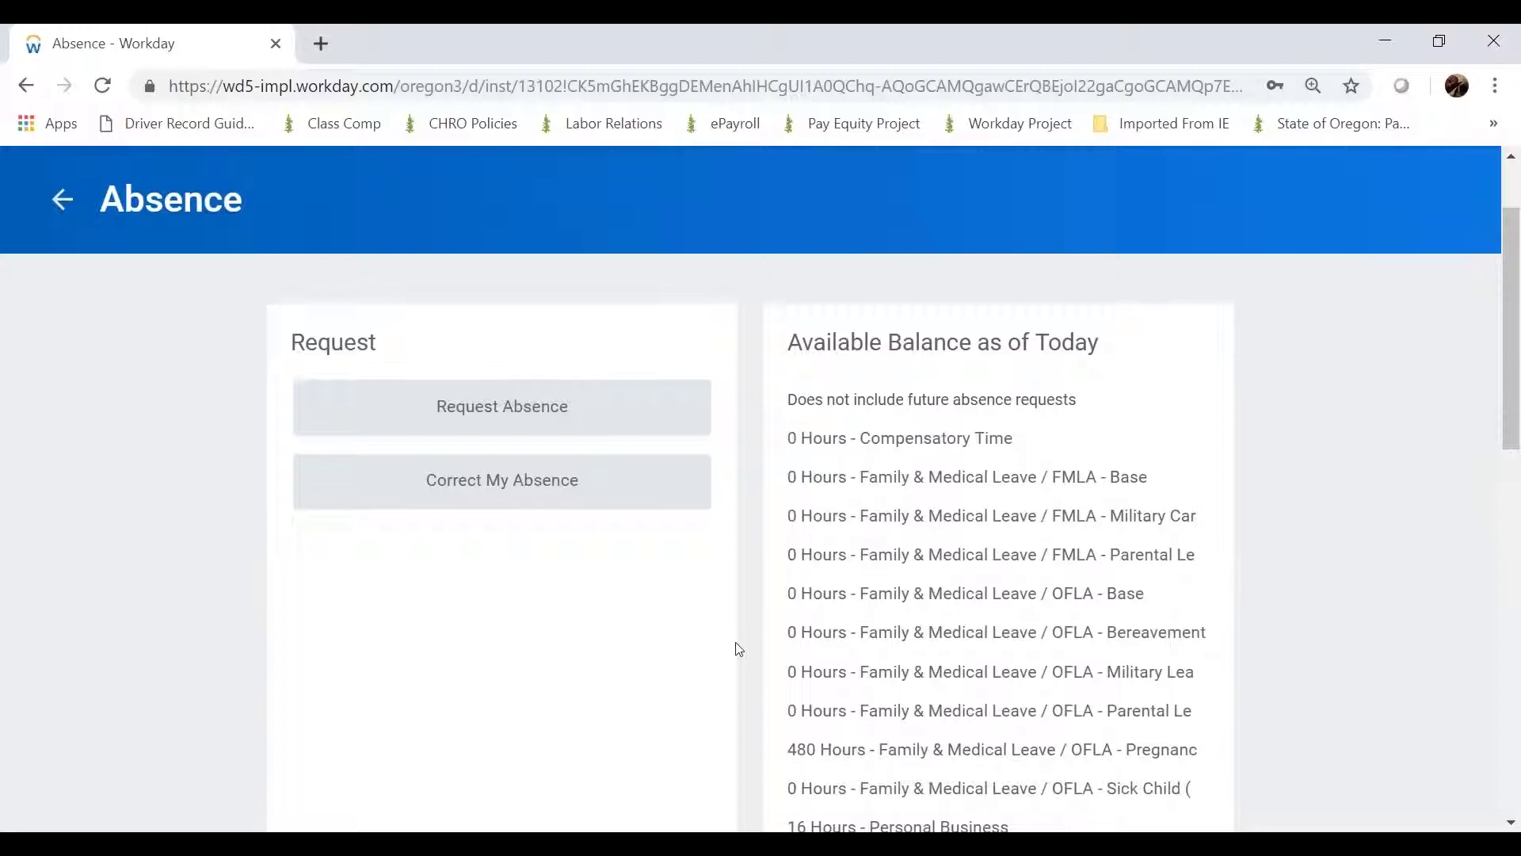
Start an absence request, check the Human Resources - ODE team view, and return to February 2019.
{"action": "left_click", "coordinate": [484, 413]}
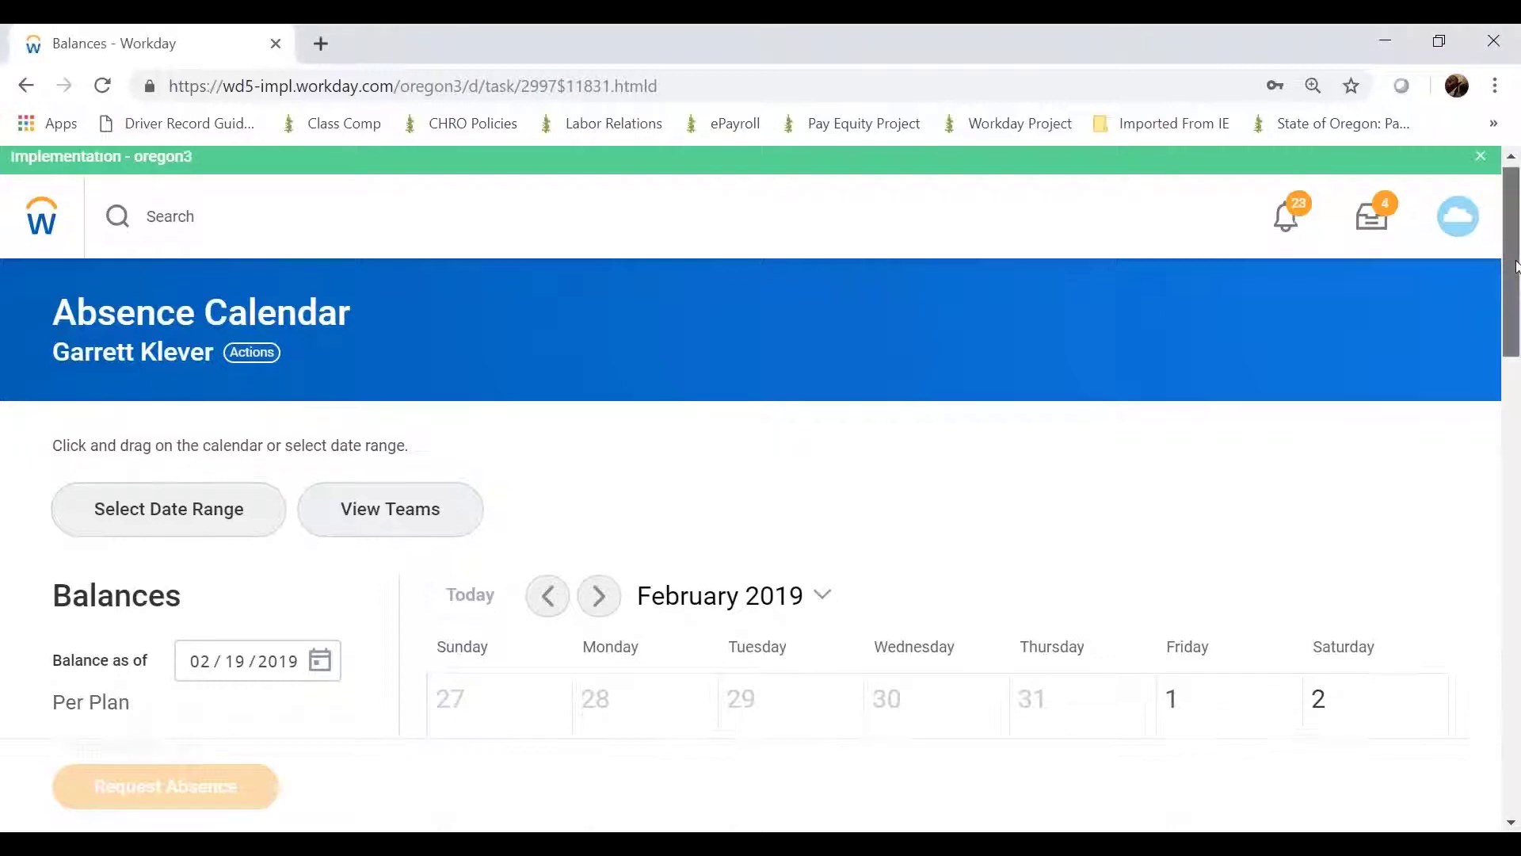
{"action": "left_click_drag", "start_coordinate": [1515, 264], "coordinate": [1515, 276]}
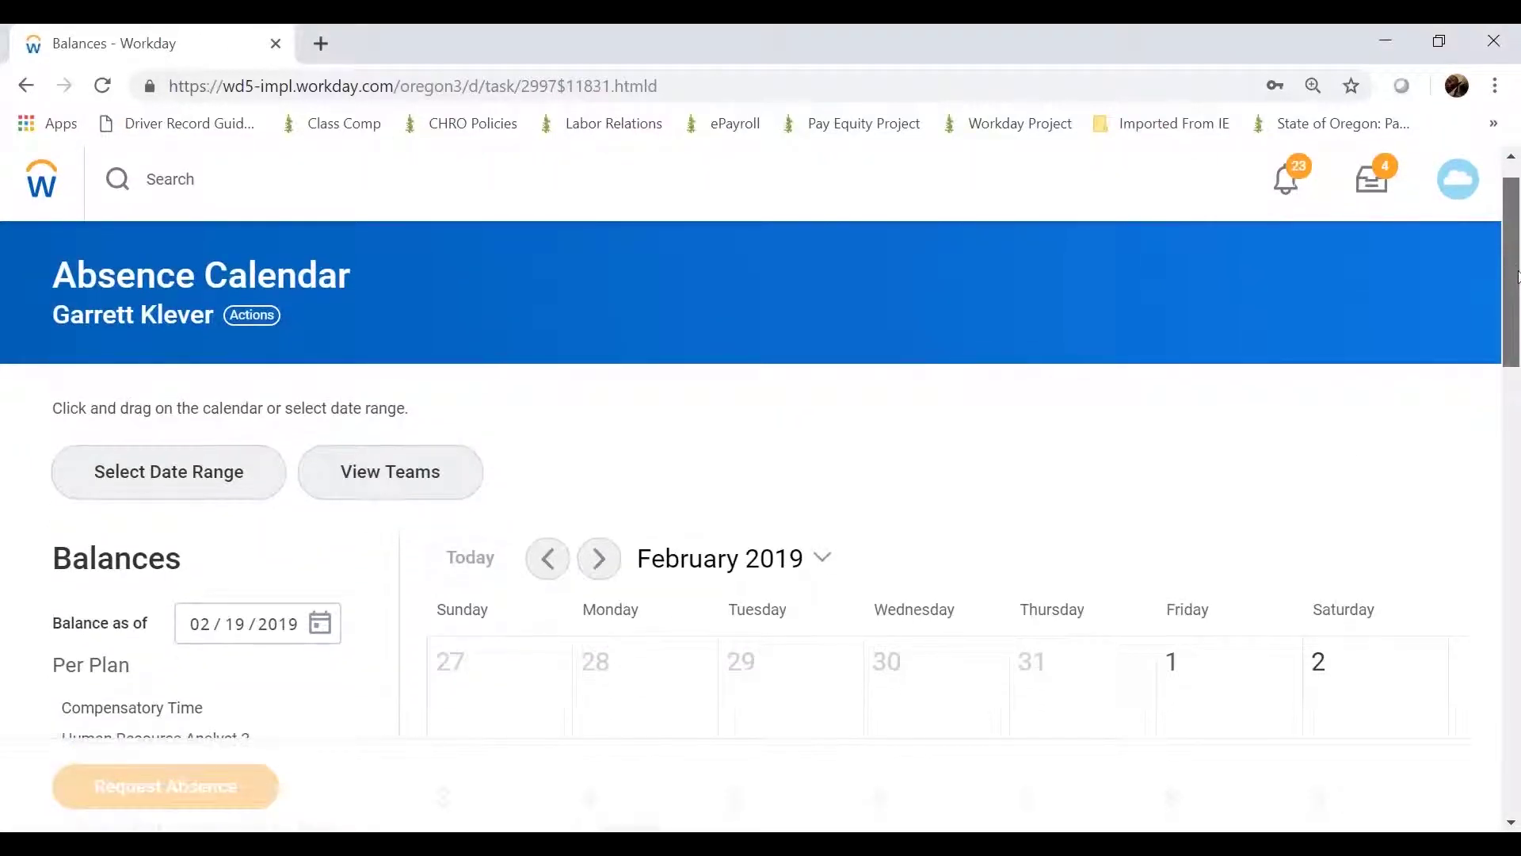
{"action": "scroll", "coordinate": [460, 449], "scroll_direction": "down", "scroll_amount": 1}
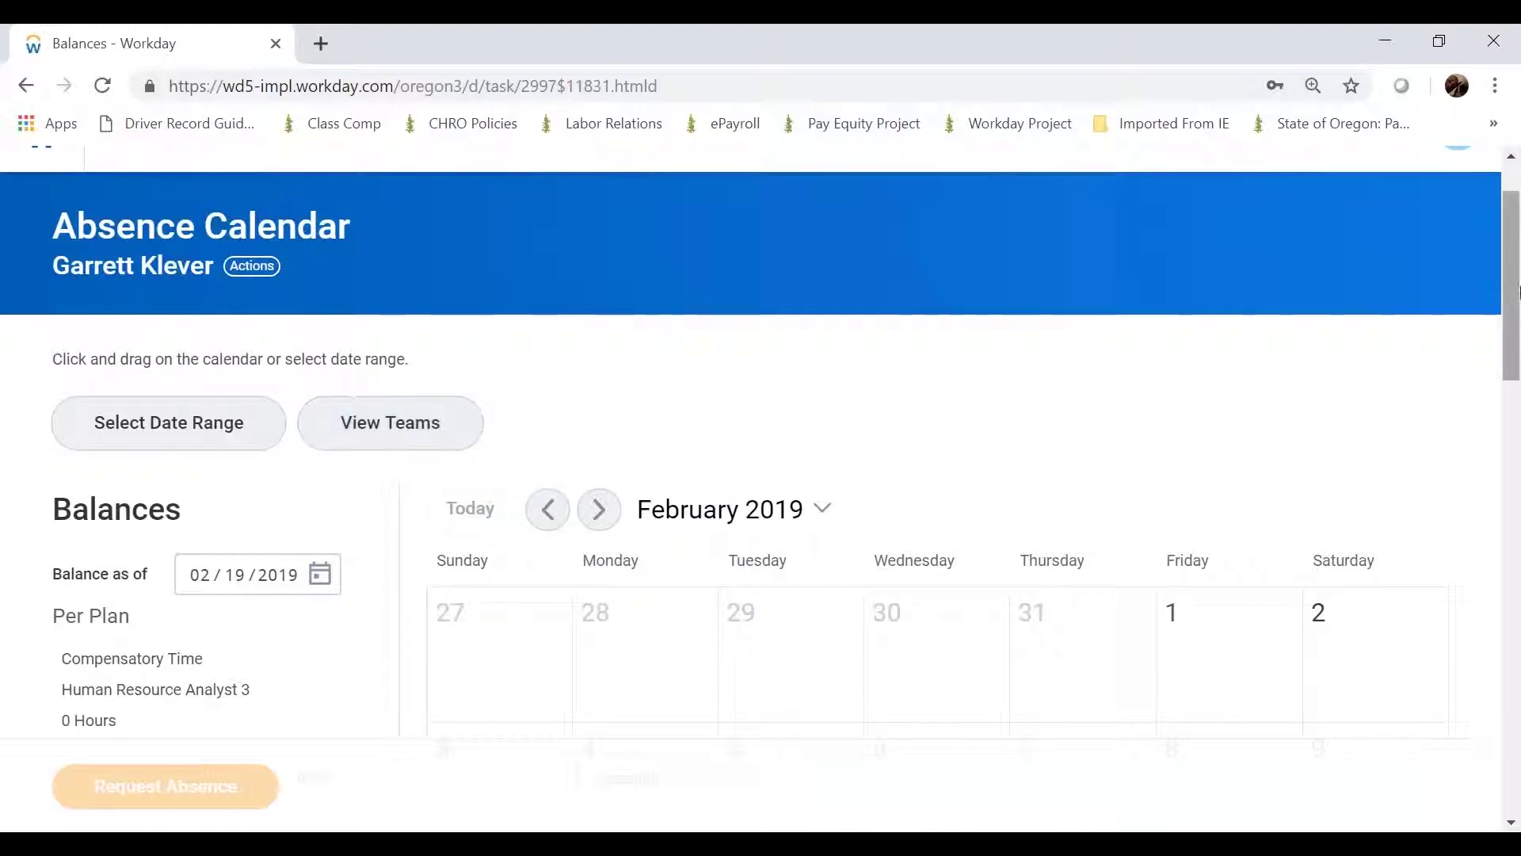
{"action": "left_click", "coordinate": [438, 435]}
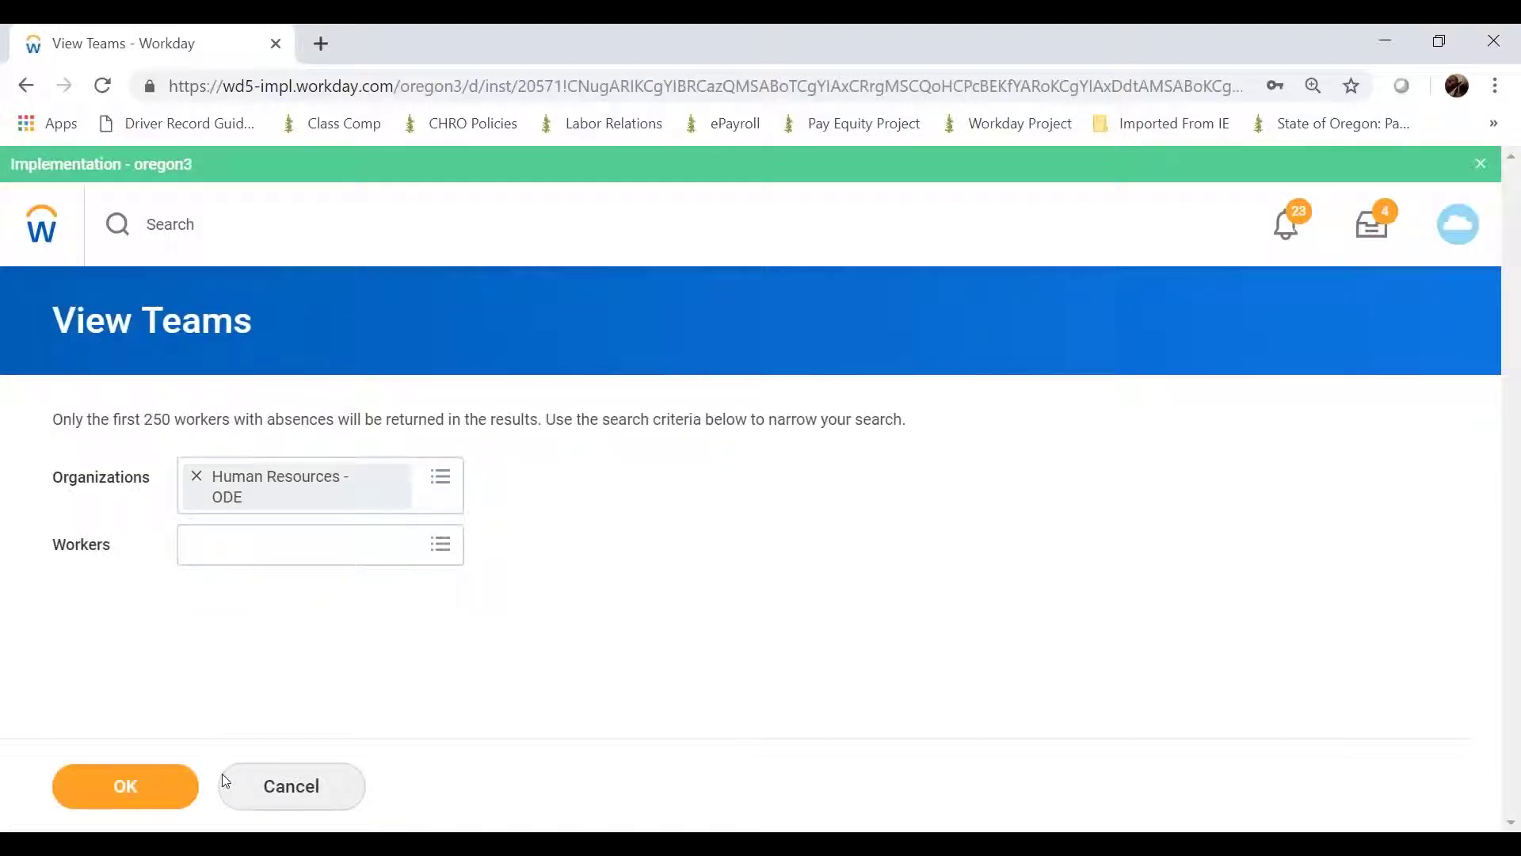
{"action": "left_click", "coordinate": [185, 796]}
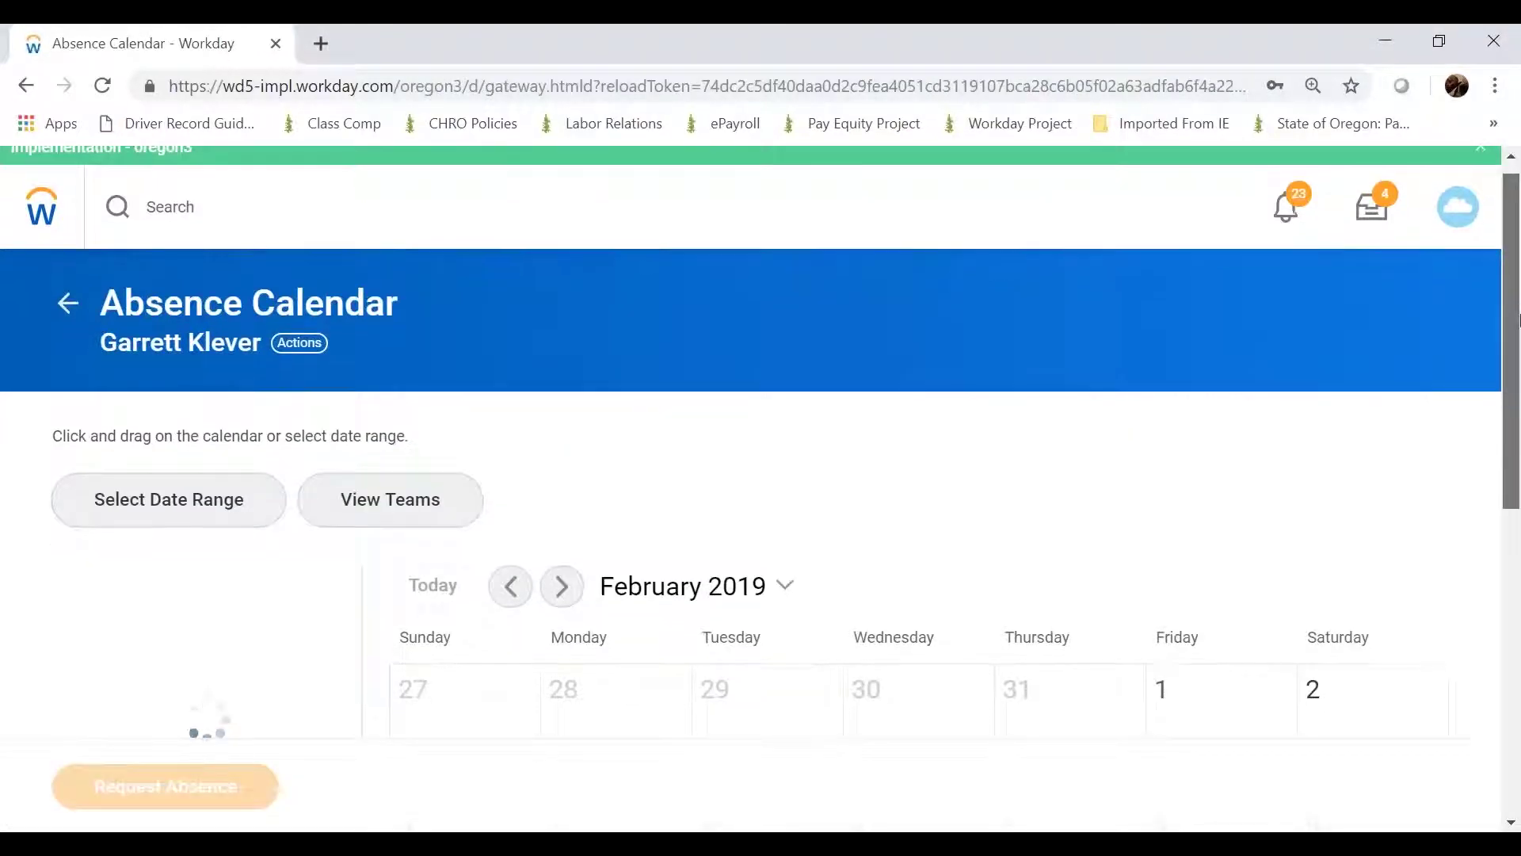
{"action": "left_click_drag", "start_coordinate": [1519, 324], "coordinate": [1519, 464]}
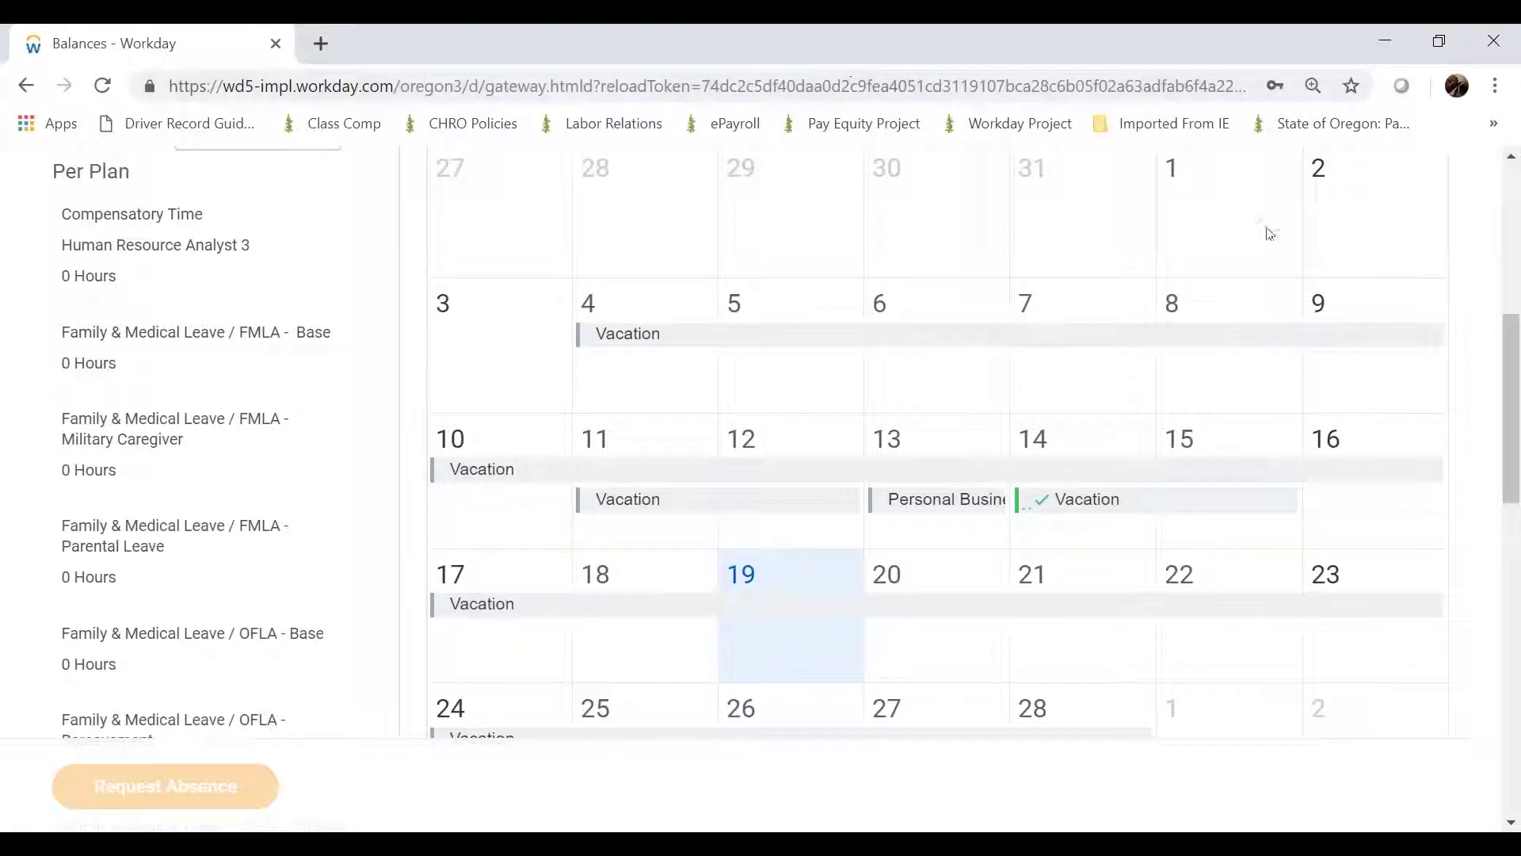
{"action": "left_click_drag", "start_coordinate": [1515, 388], "coordinate": [1509, 279]}
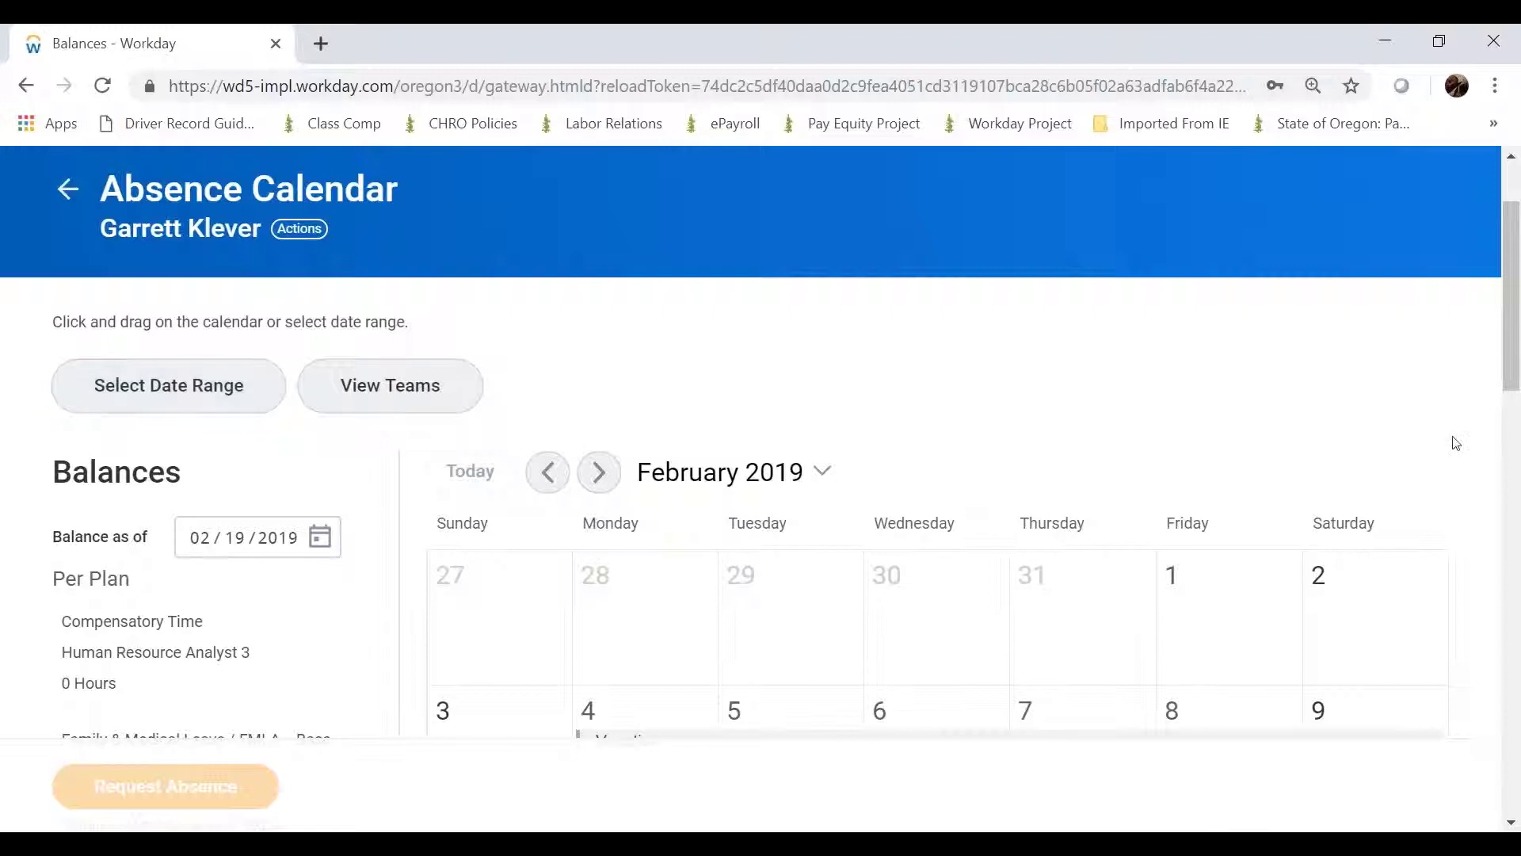
{"action": "mouse_move", "coordinate": [1517, 294]}
{"action": "left_mouse_down"}
{"action": "mouse_move", "coordinate": [1517, 451]}
{"action": "mouse_move", "coordinate": [1510, 292]}
{"action": "left_mouse_up"}
Go to March 2019, select March 4–8, and request absence for those 5 days.
{"action": "left_click", "coordinate": [599, 466]}
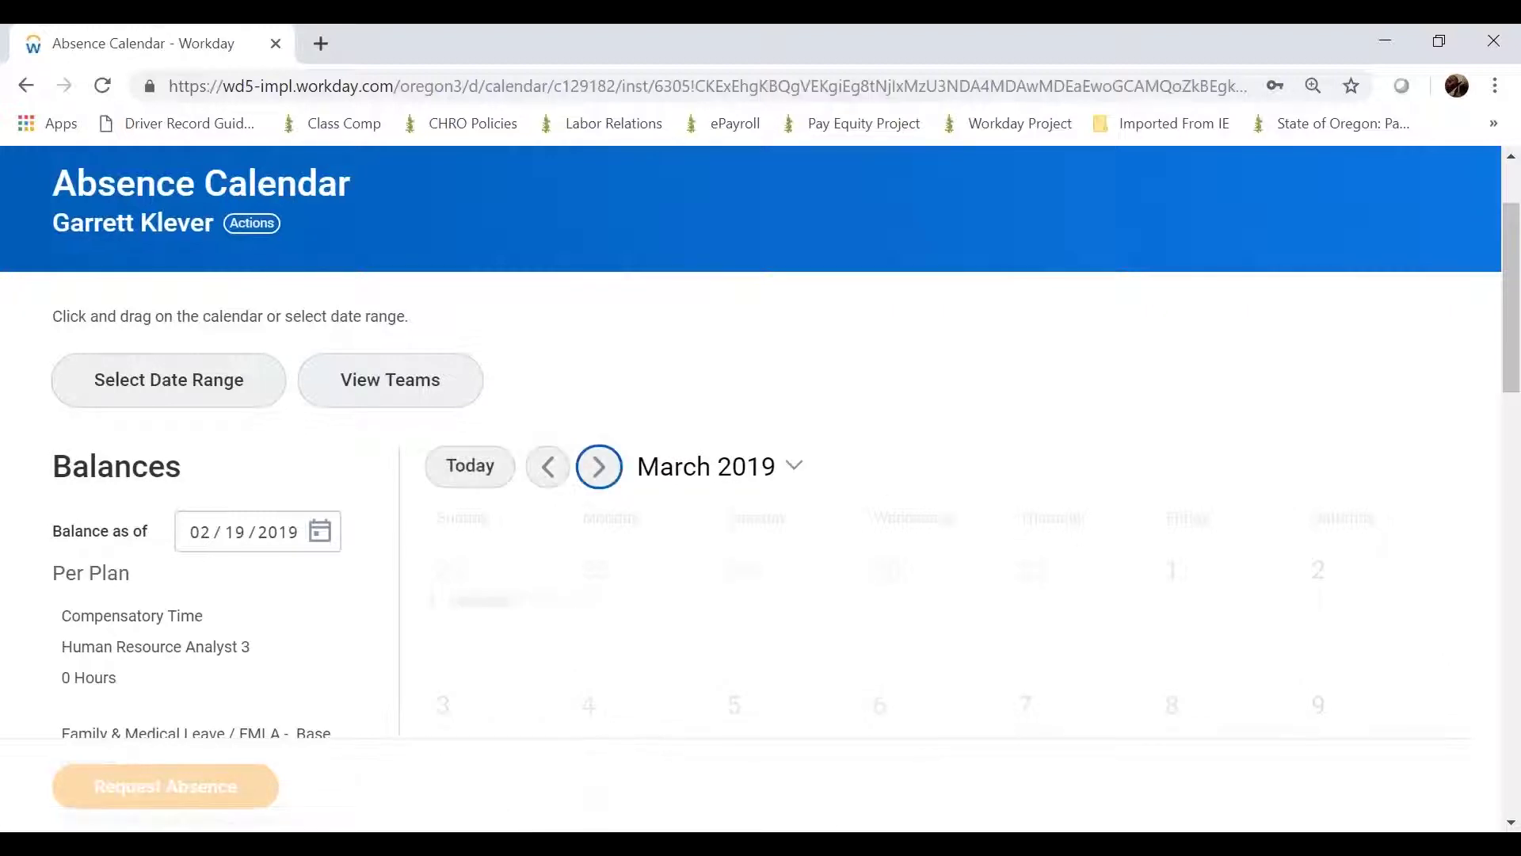
{"action": "left_click_drag", "start_coordinate": [639, 726], "coordinate": [1190, 701]}
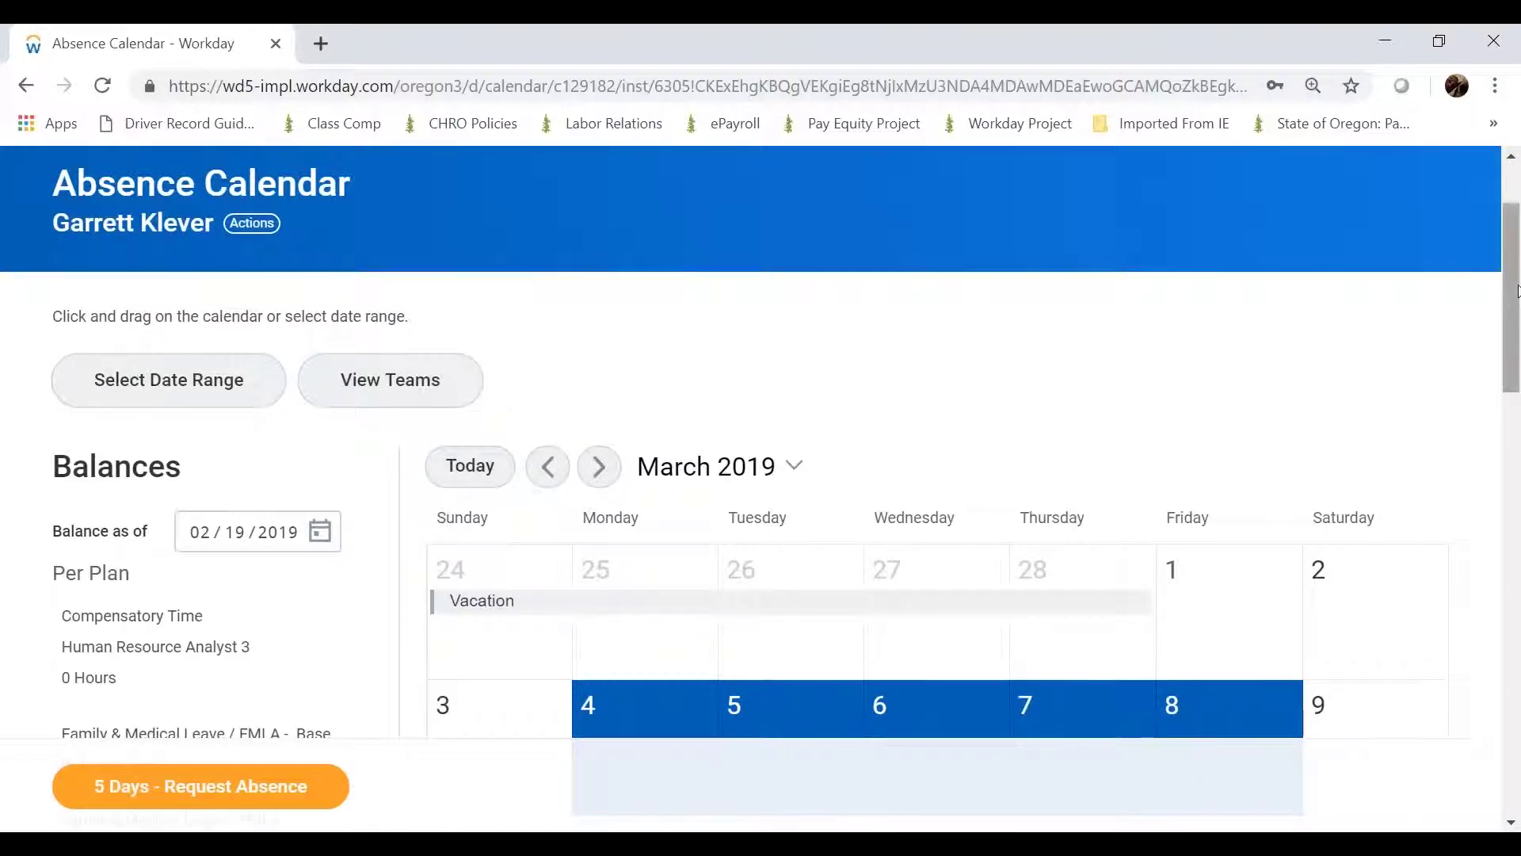
{"action": "scroll", "coordinate": [1516, 333], "scroll_direction": "down", "scroll_amount": 2}
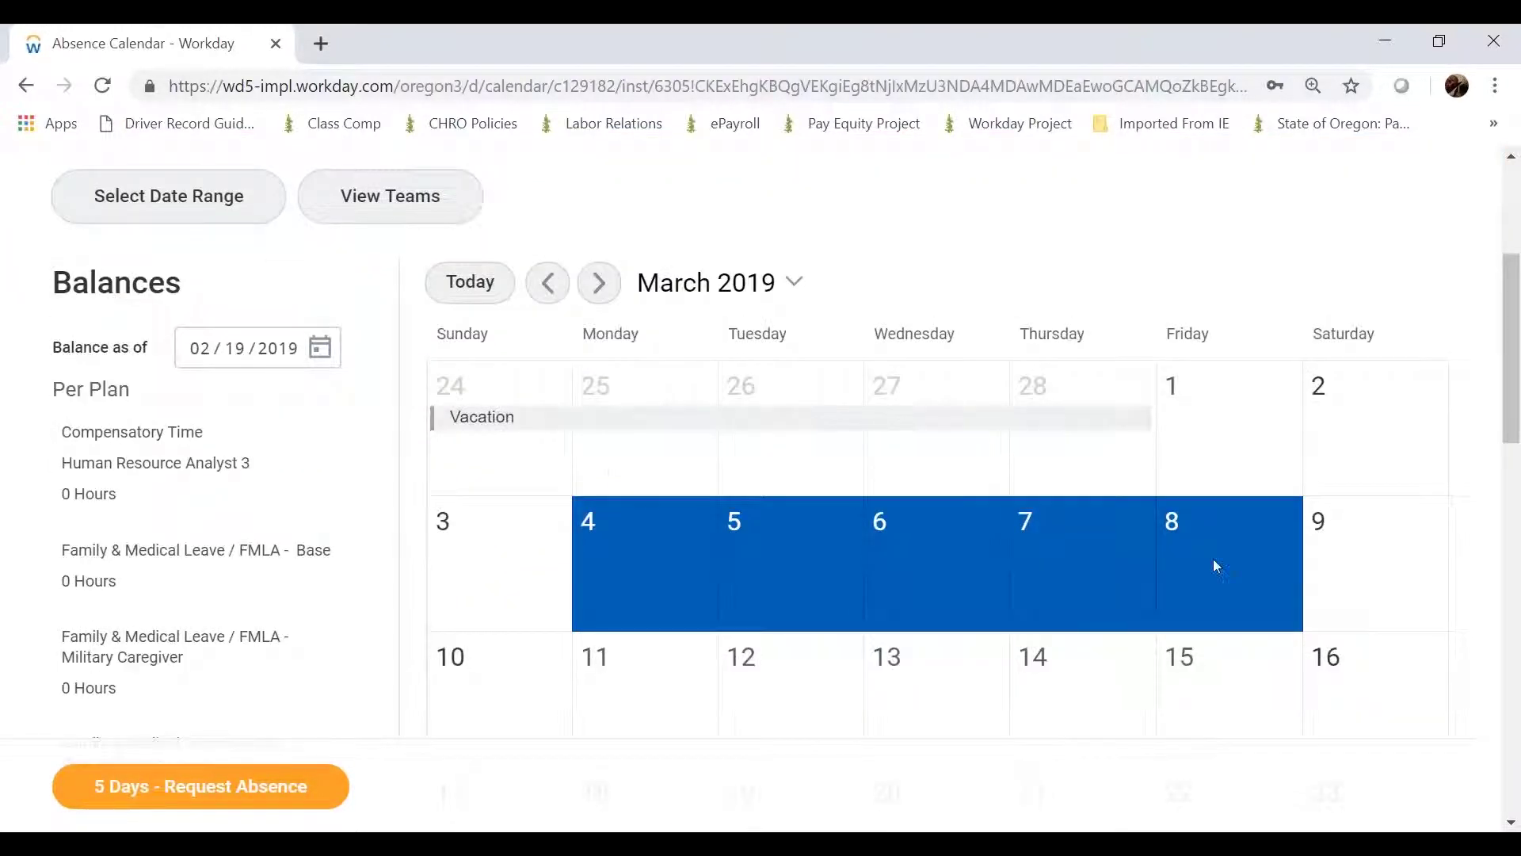
{"action": "left_click", "coordinate": [702, 681]}
{"action": "left_click_drag", "start_coordinate": [702, 681], "coordinate": [323, 809]}
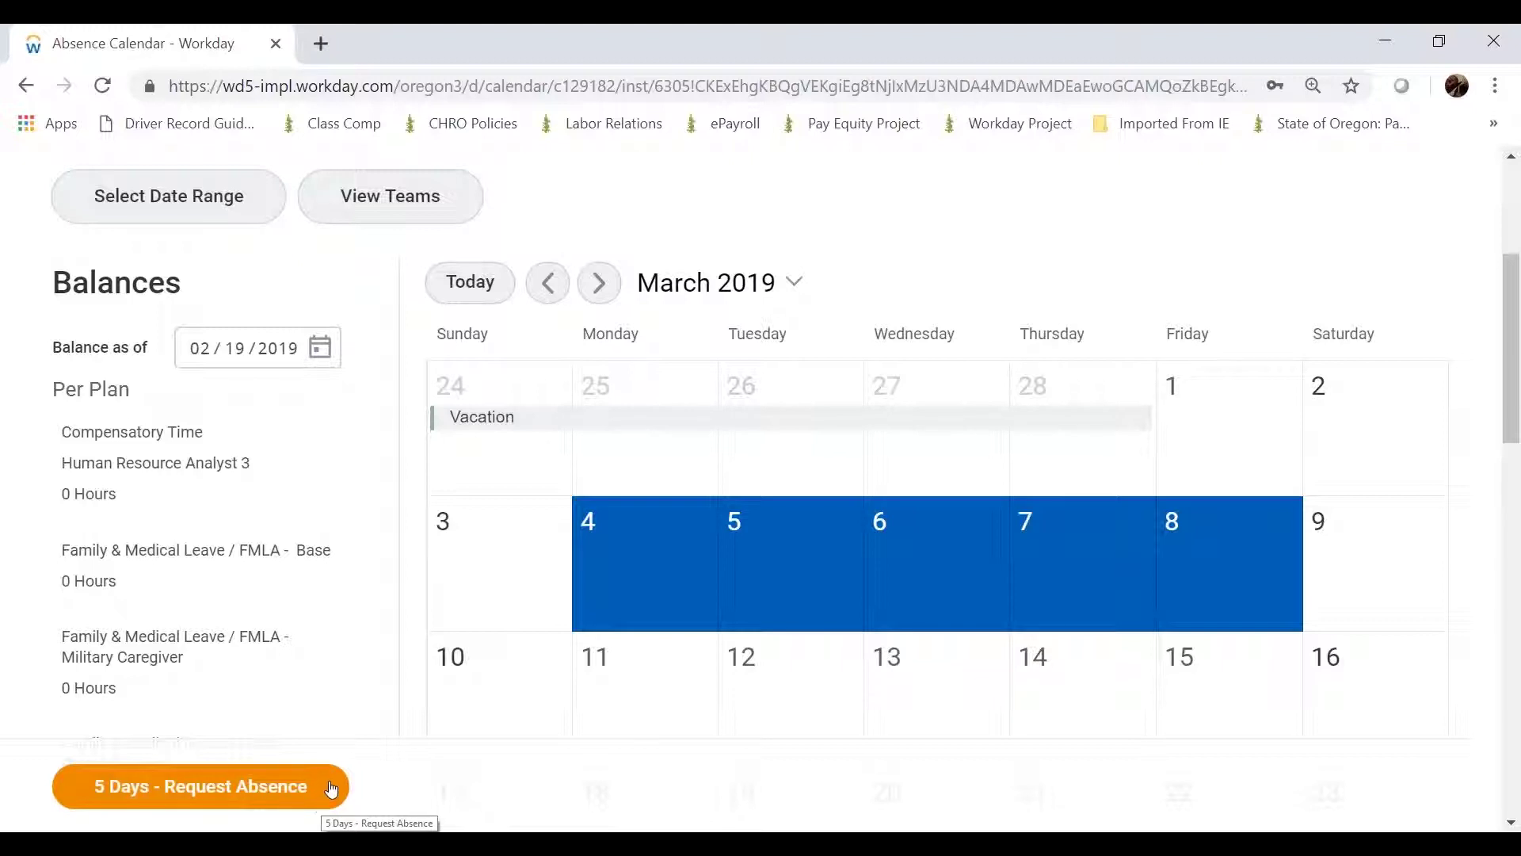
{"action": "left_click", "coordinate": [331, 790]}
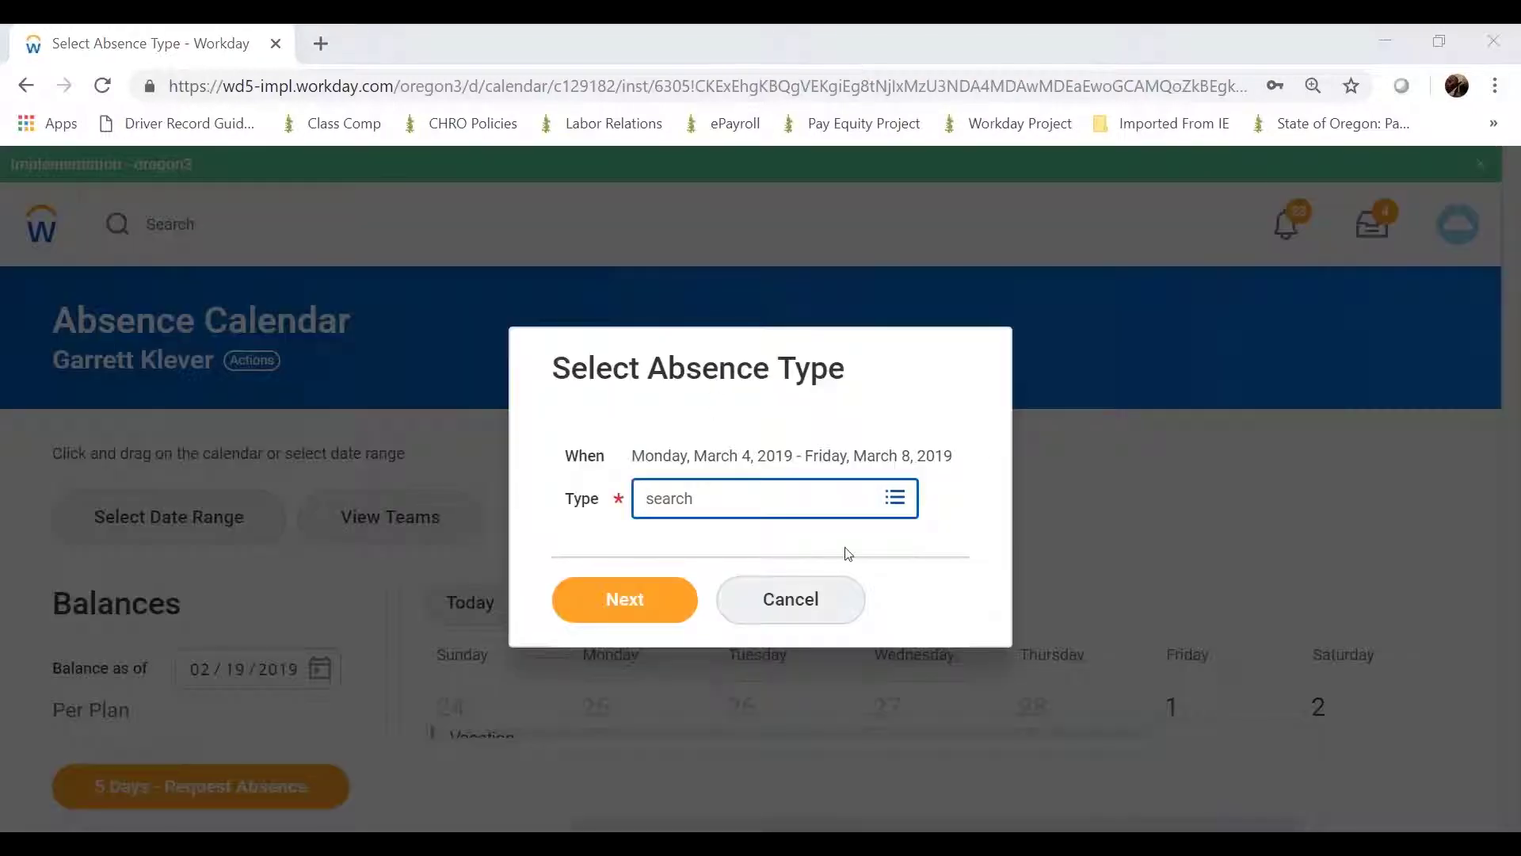
Choose Vacation as the absence type for the March 4–8 request.
{"action": "left_click", "coordinate": [903, 499]}
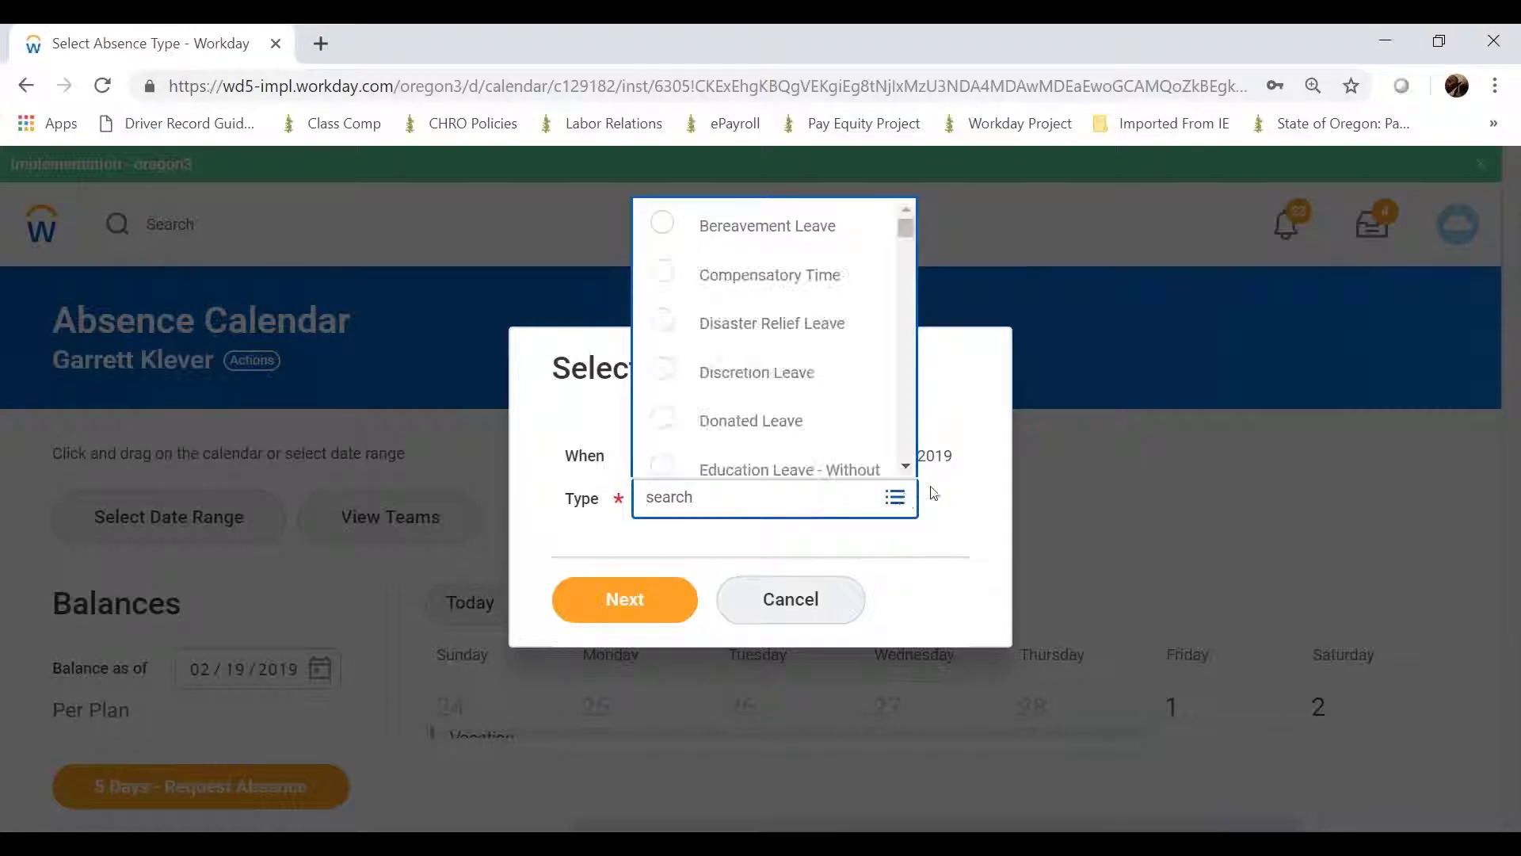
{"action": "left_click_drag", "start_coordinate": [906, 236], "coordinate": [901, 458]}
{"action": "left_click", "coordinate": [673, 317]}
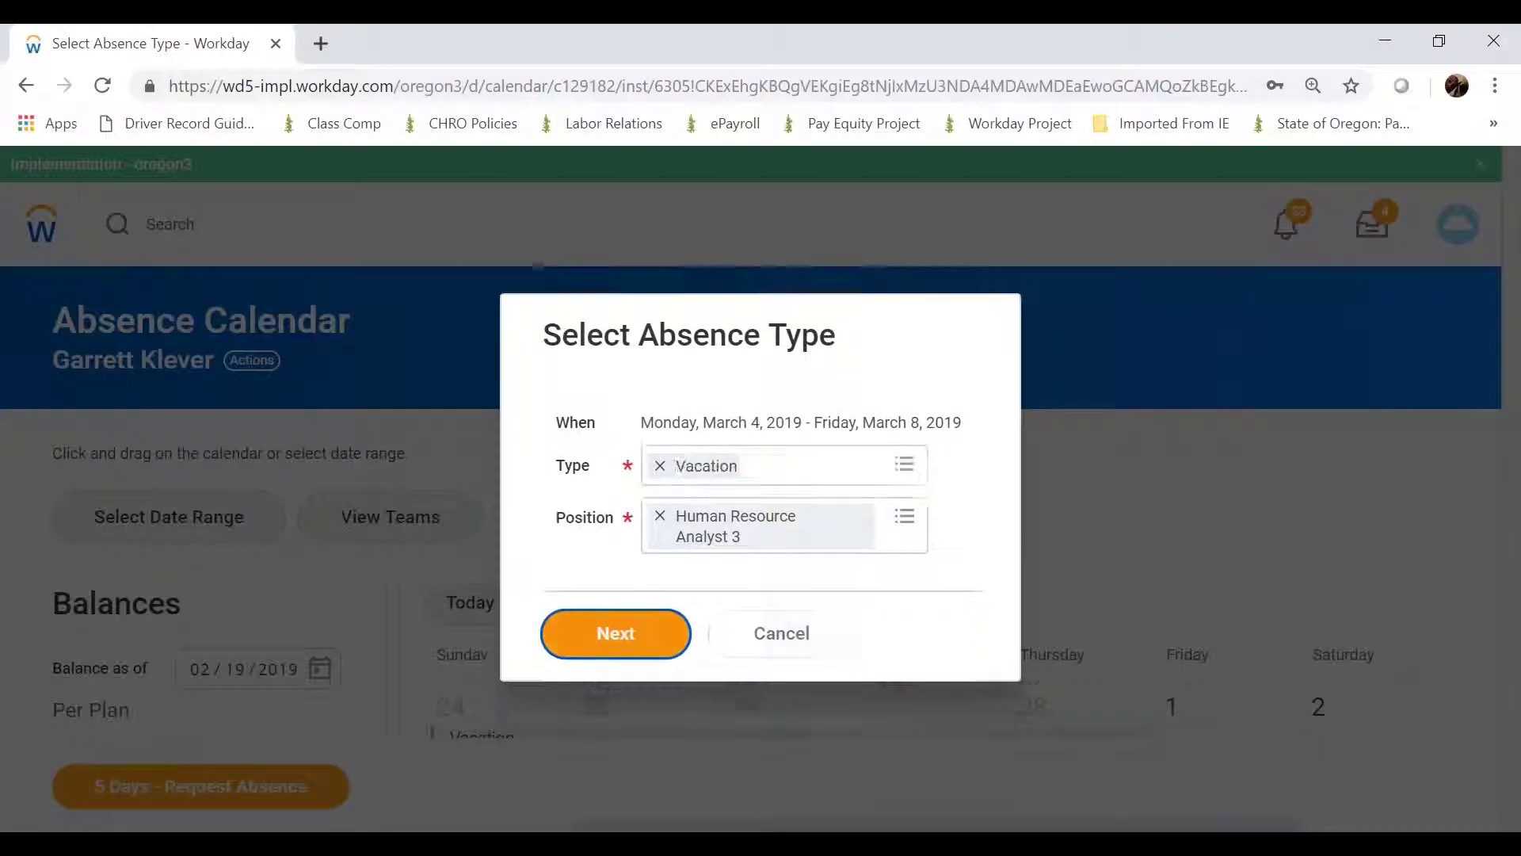
Continue to the Request Absence page listing 40 hours of Vacation, 8 hours per day.
{"action": "left_click", "coordinate": [615, 650]}
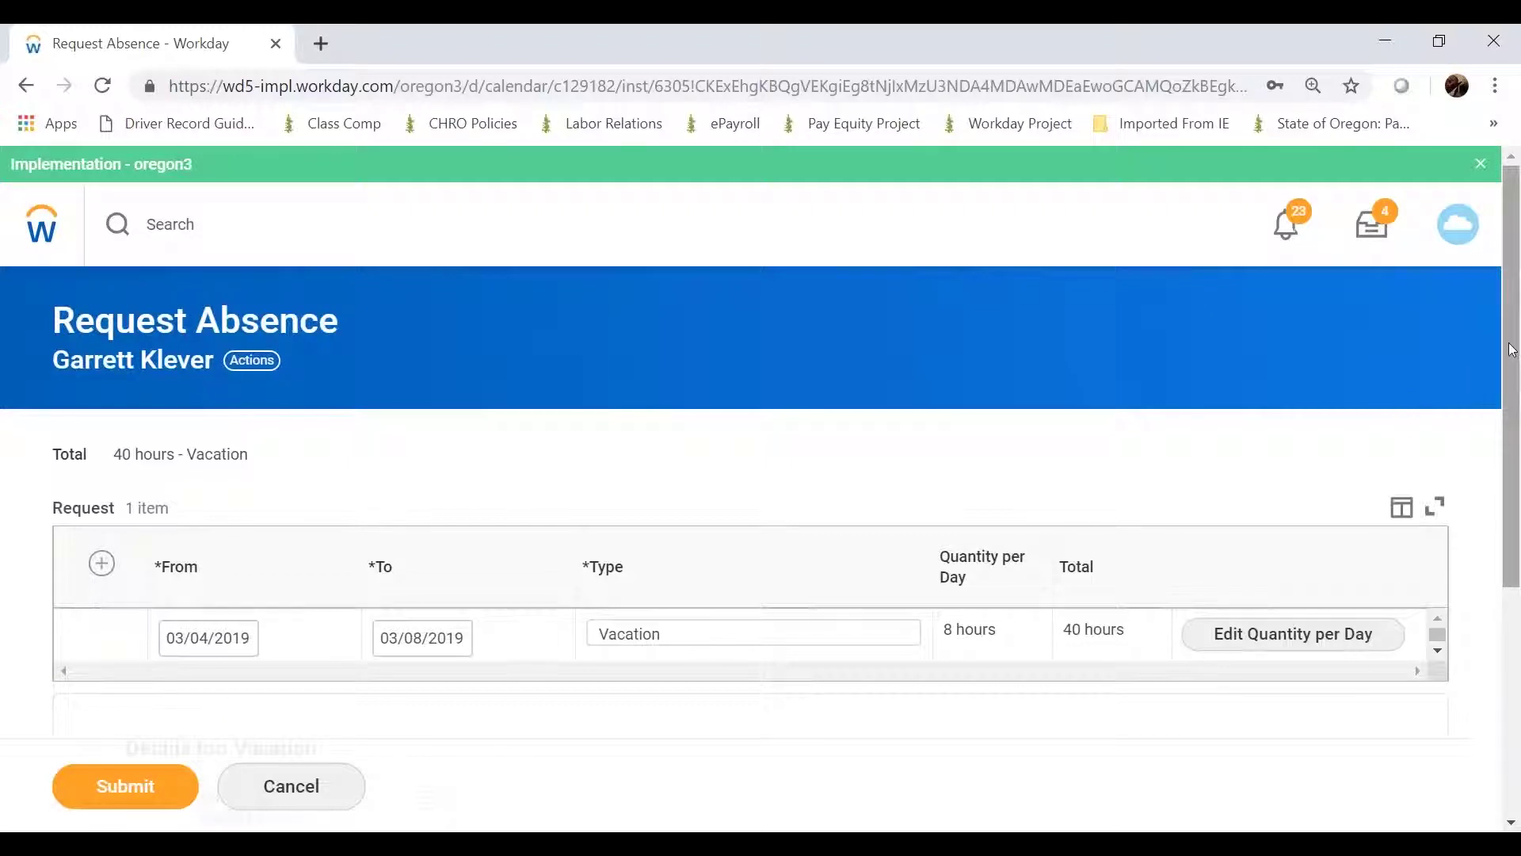
{"action": "mouse_move", "coordinate": [1510, 338]}
{"action": "left_mouse_down"}
{"action": "mouse_move", "coordinate": [1512, 376]}
{"action": "mouse_move", "coordinate": [1518, 343]}
{"action": "left_mouse_up"}
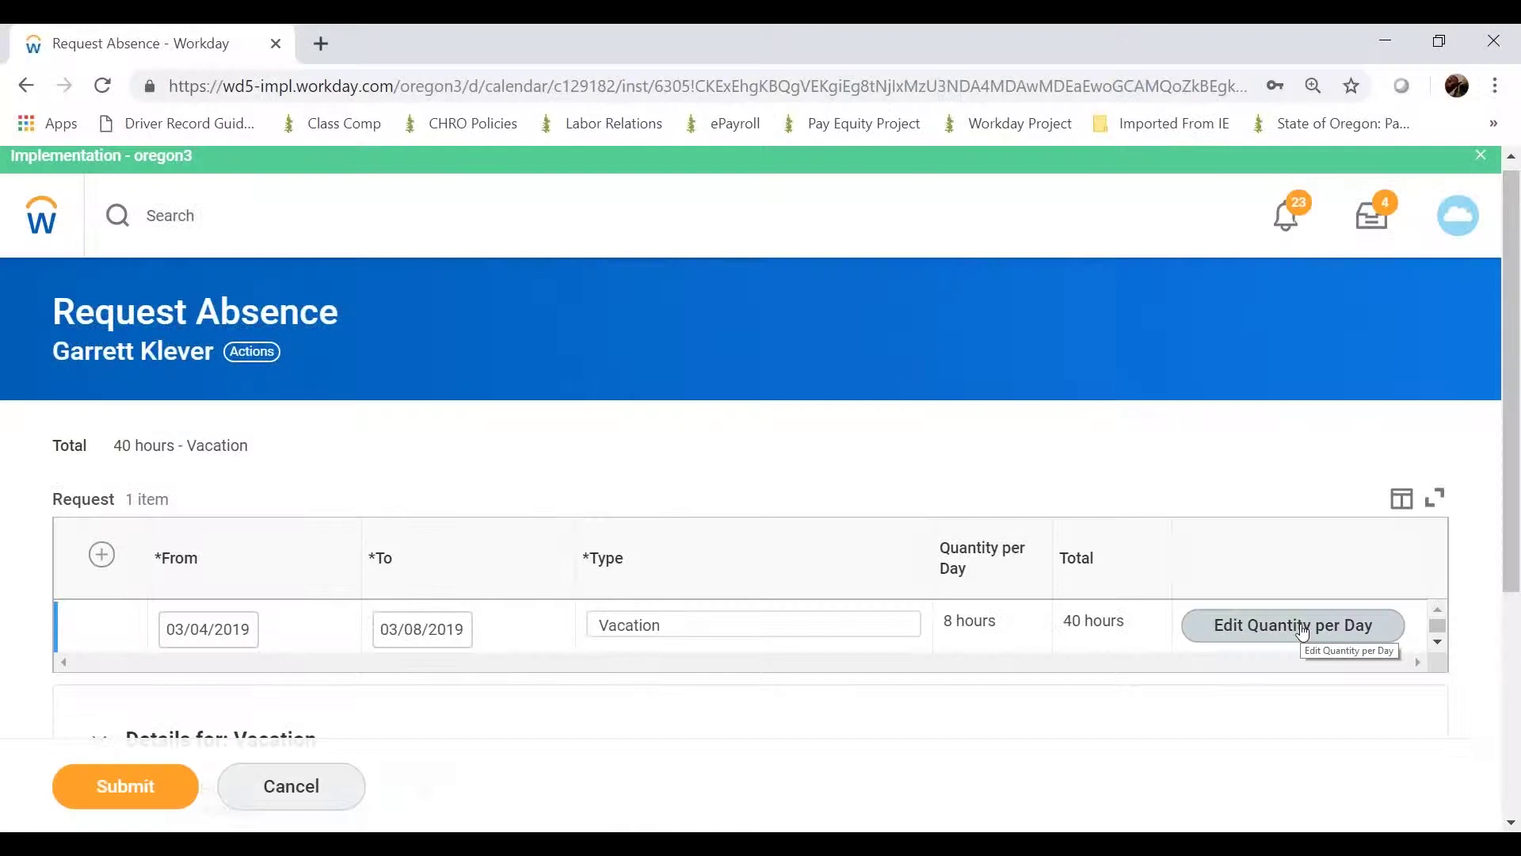
Set Monday, March 4 to 4 hours with comment 'Starting vacation mid-day', totalling 36 hours.
{"action": "left_click", "coordinate": [1302, 630]}
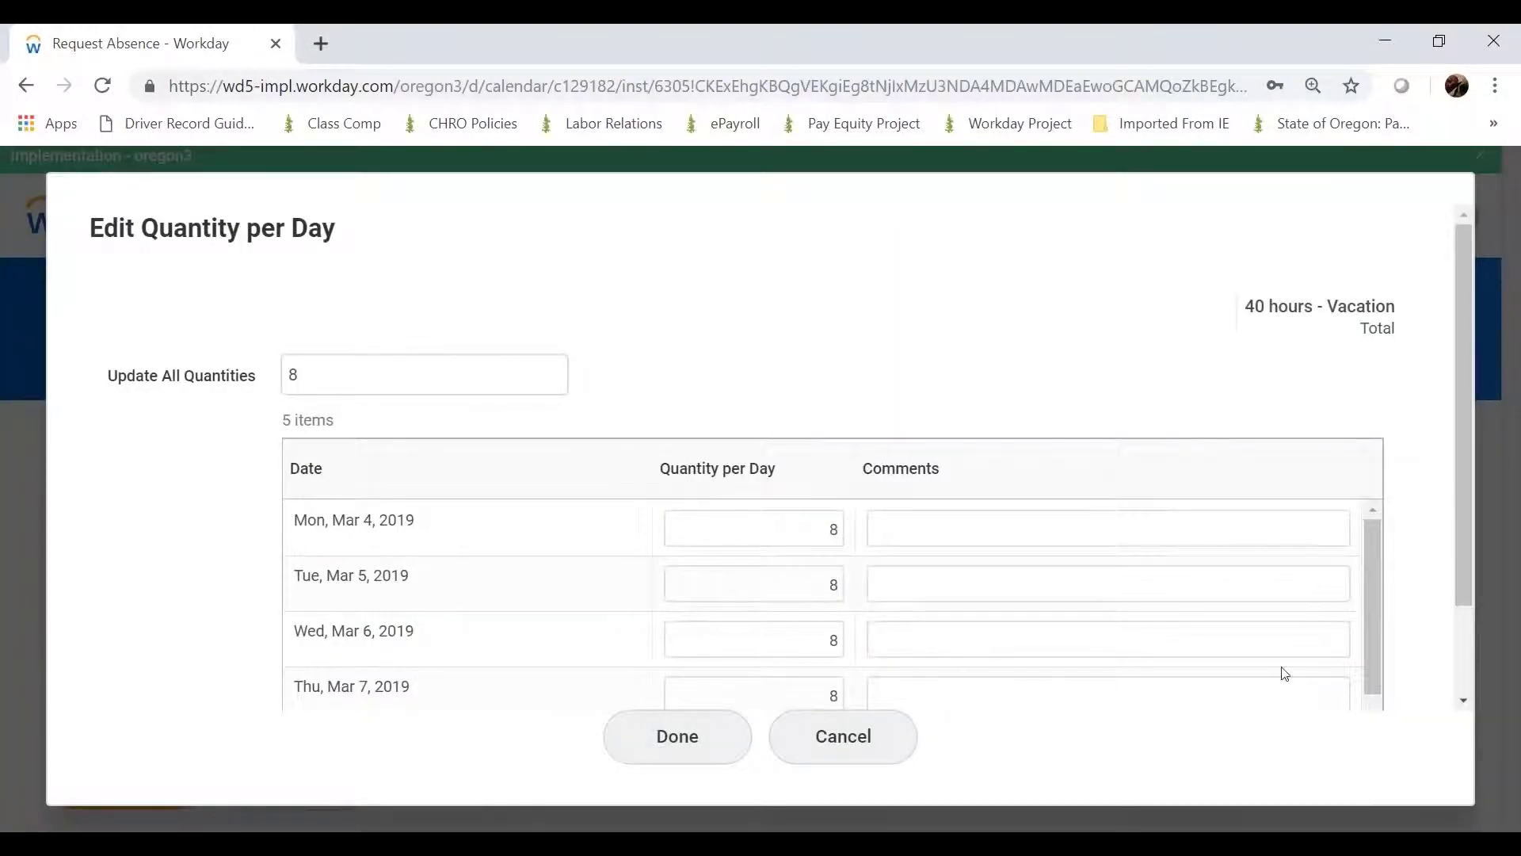
{"action": "left_click_drag", "start_coordinate": [1467, 470], "coordinate": [1466, 505]}
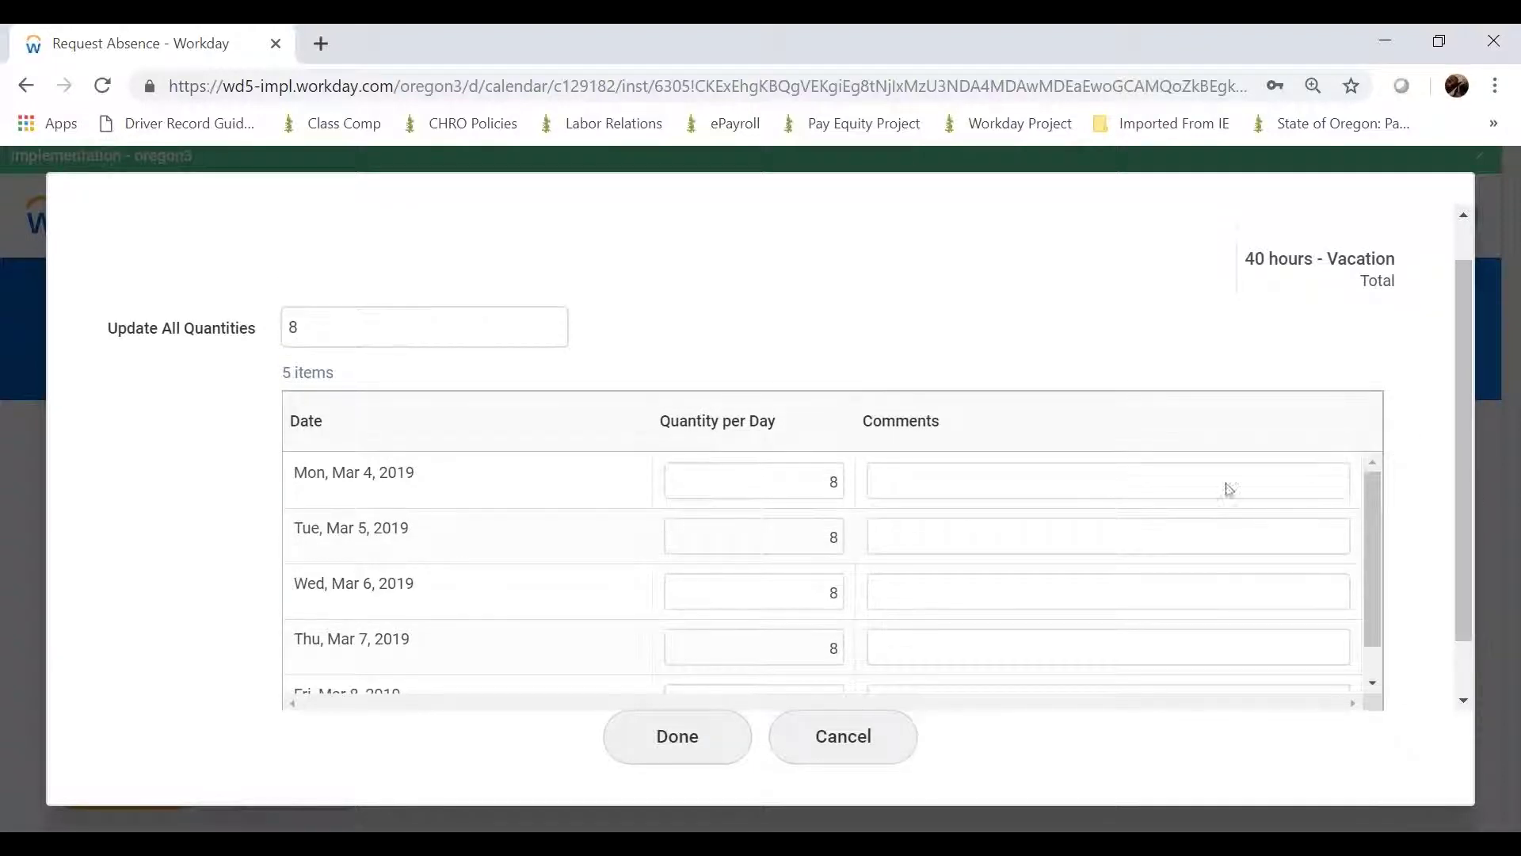
{"action": "left_click", "coordinate": [797, 486]}
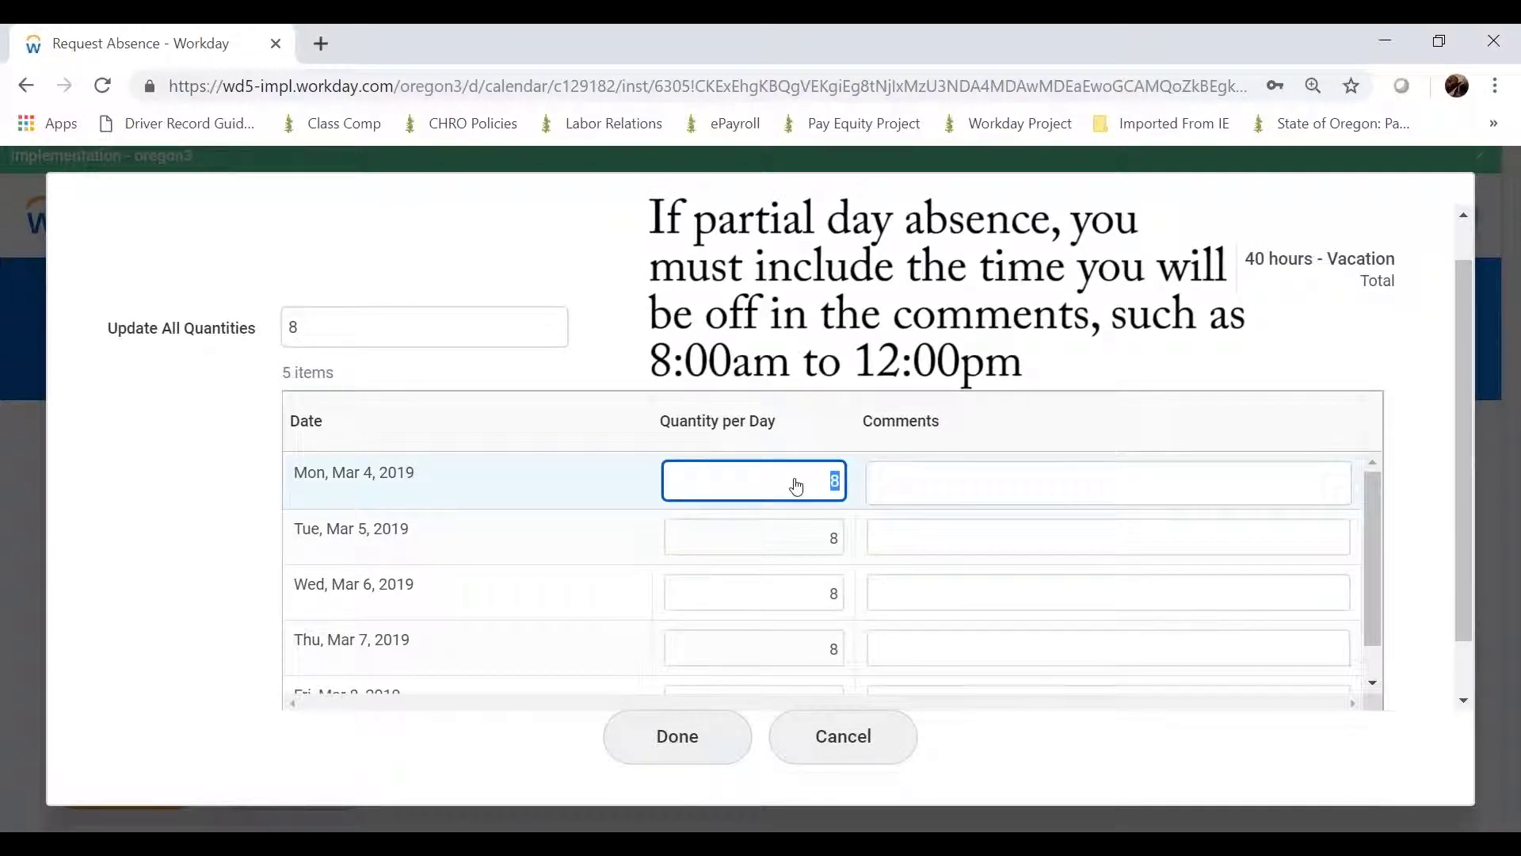
{"action": "type", "text": "4"}
{"action": "left_click", "coordinate": [966, 470]}
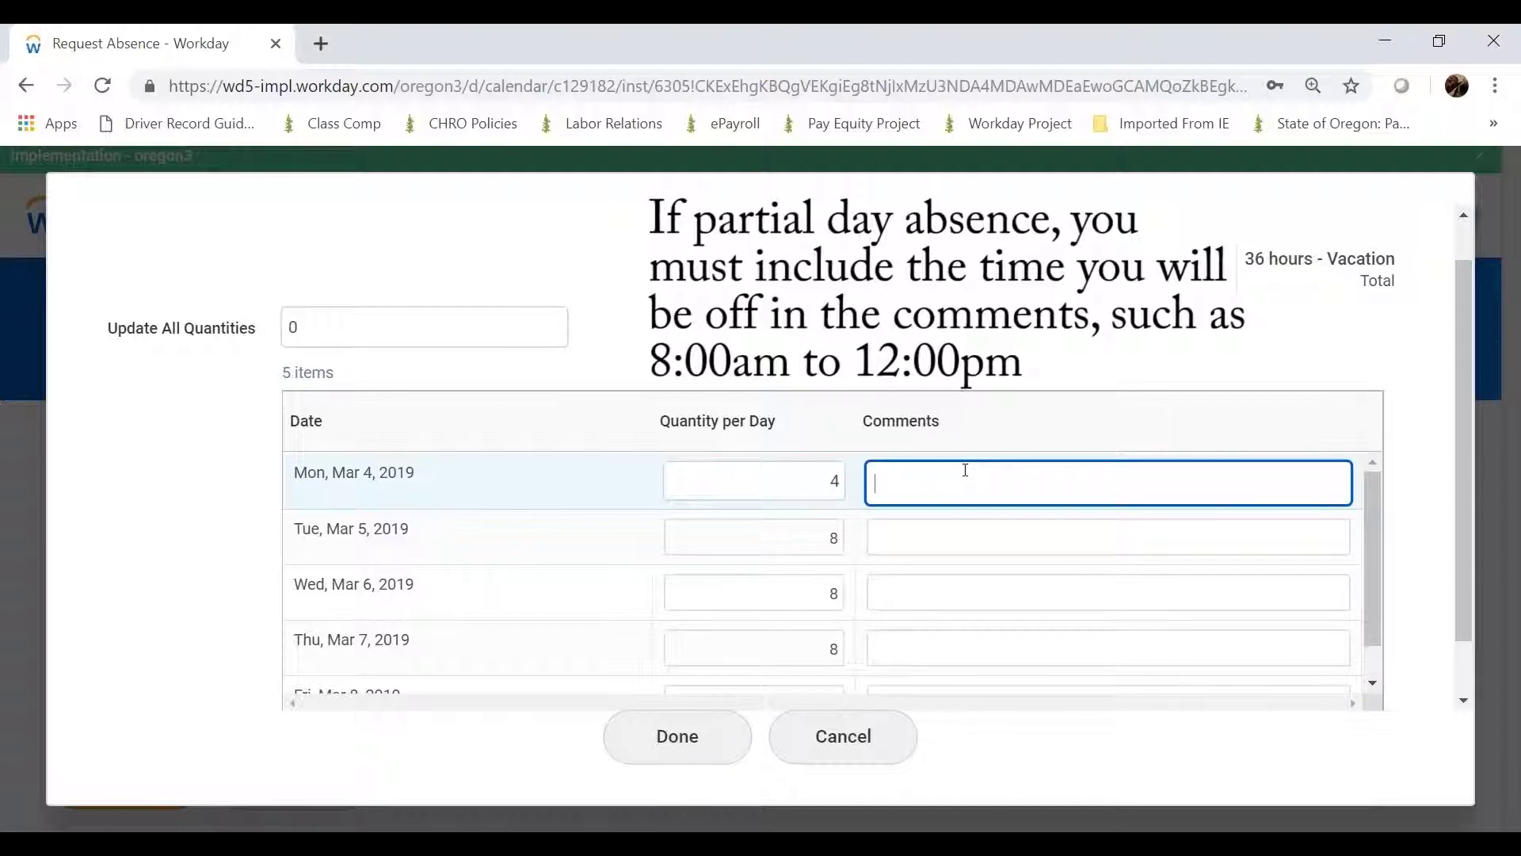
{"action": "type", "text": "Starting vacation mid-day"}
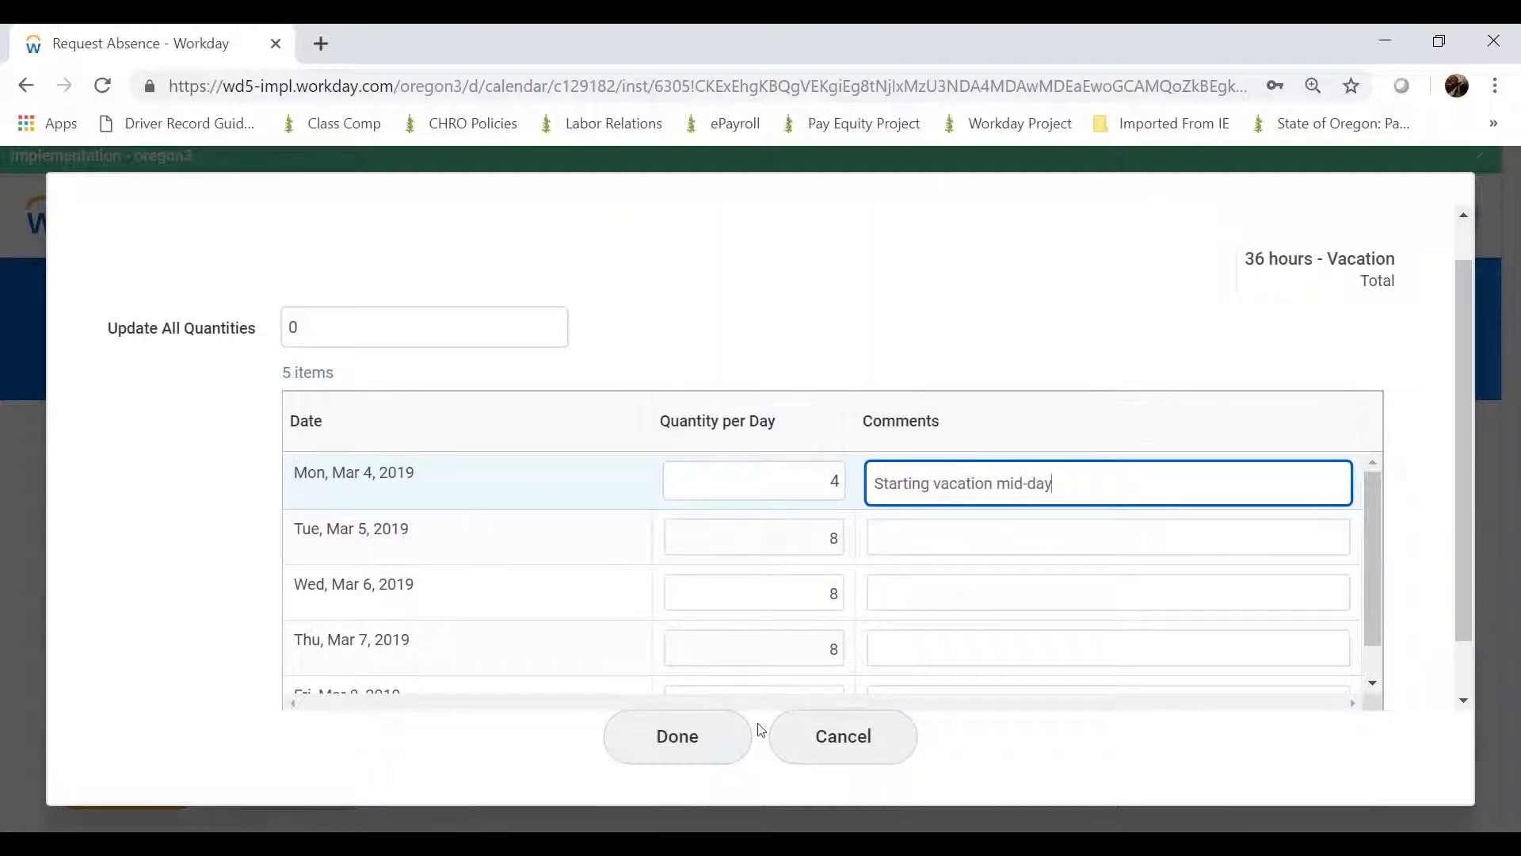
{"action": "left_click", "coordinate": [734, 742]}
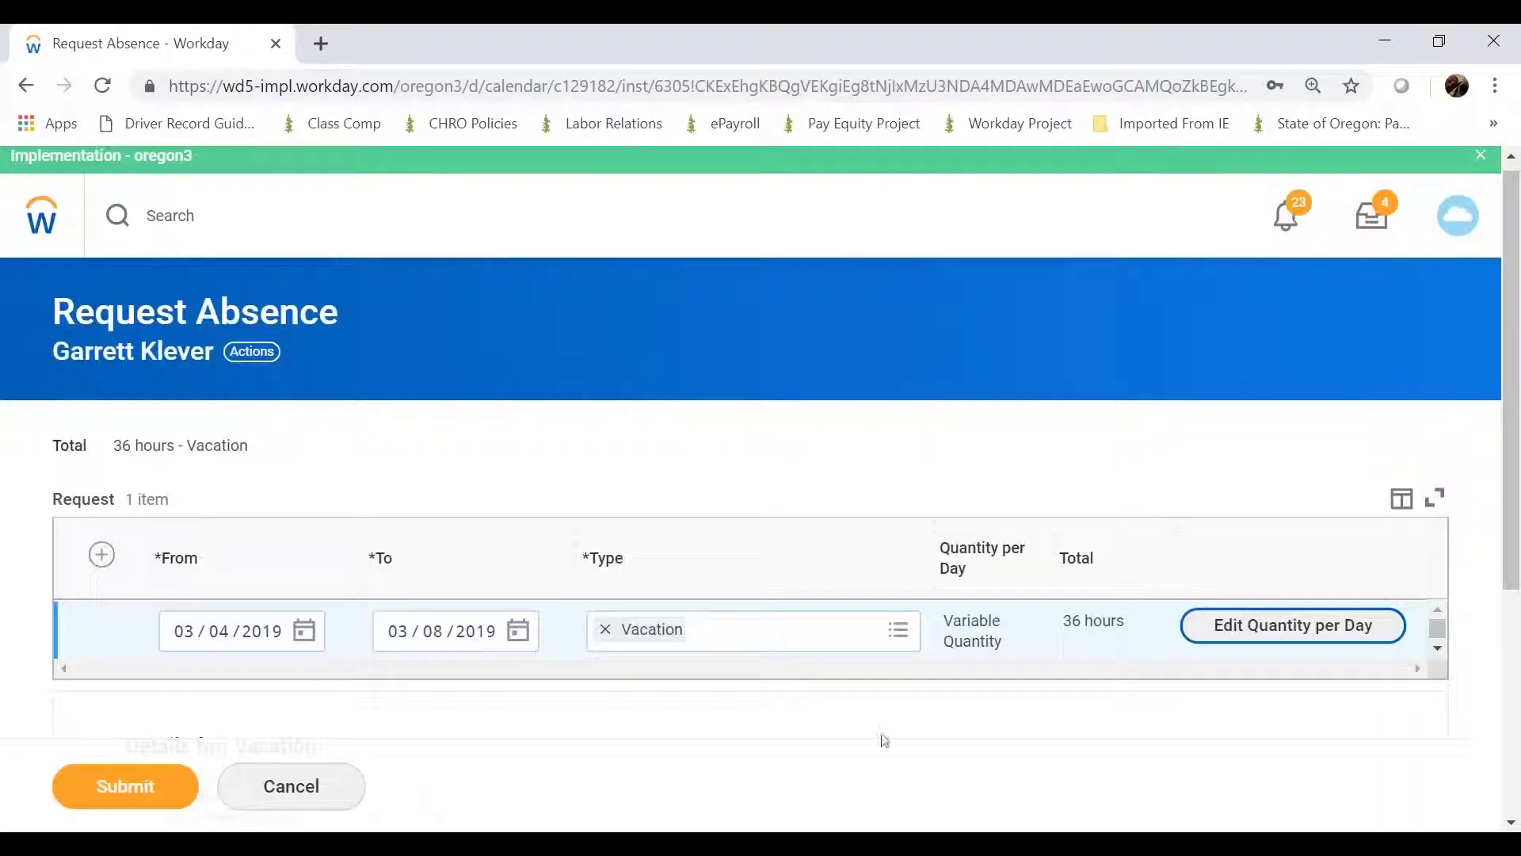
Add the request comment 'Requesting vacation per my supervisors verbal approva'.
{"action": "scroll", "coordinate": [927, 737], "scroll_direction": "down", "scroll_amount": 5}
{"action": "left_click", "coordinate": [463, 657]}
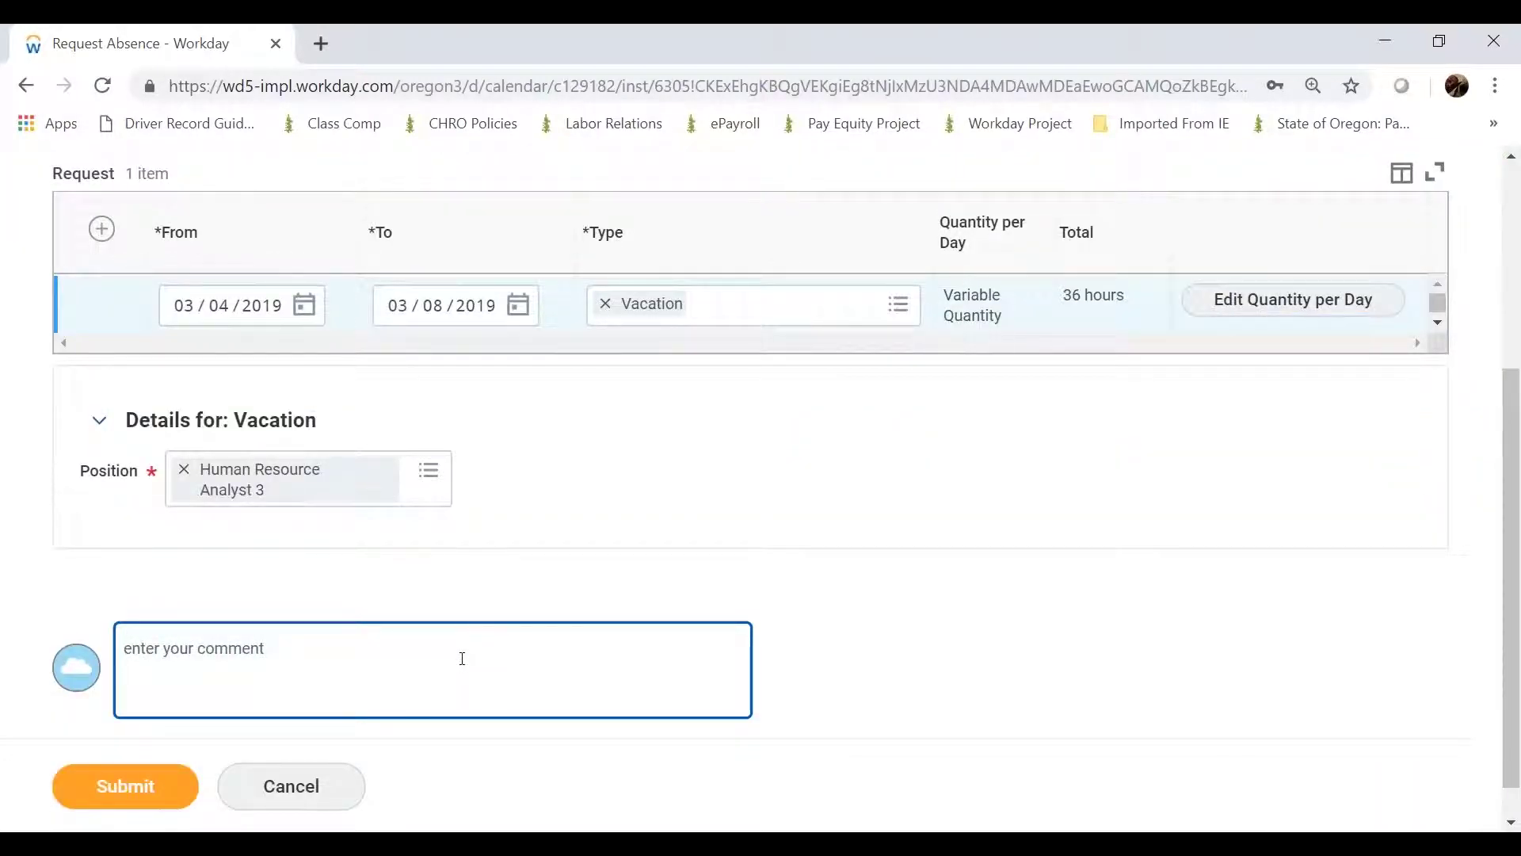
{"action": "type", "text": "Requesting vacation"}
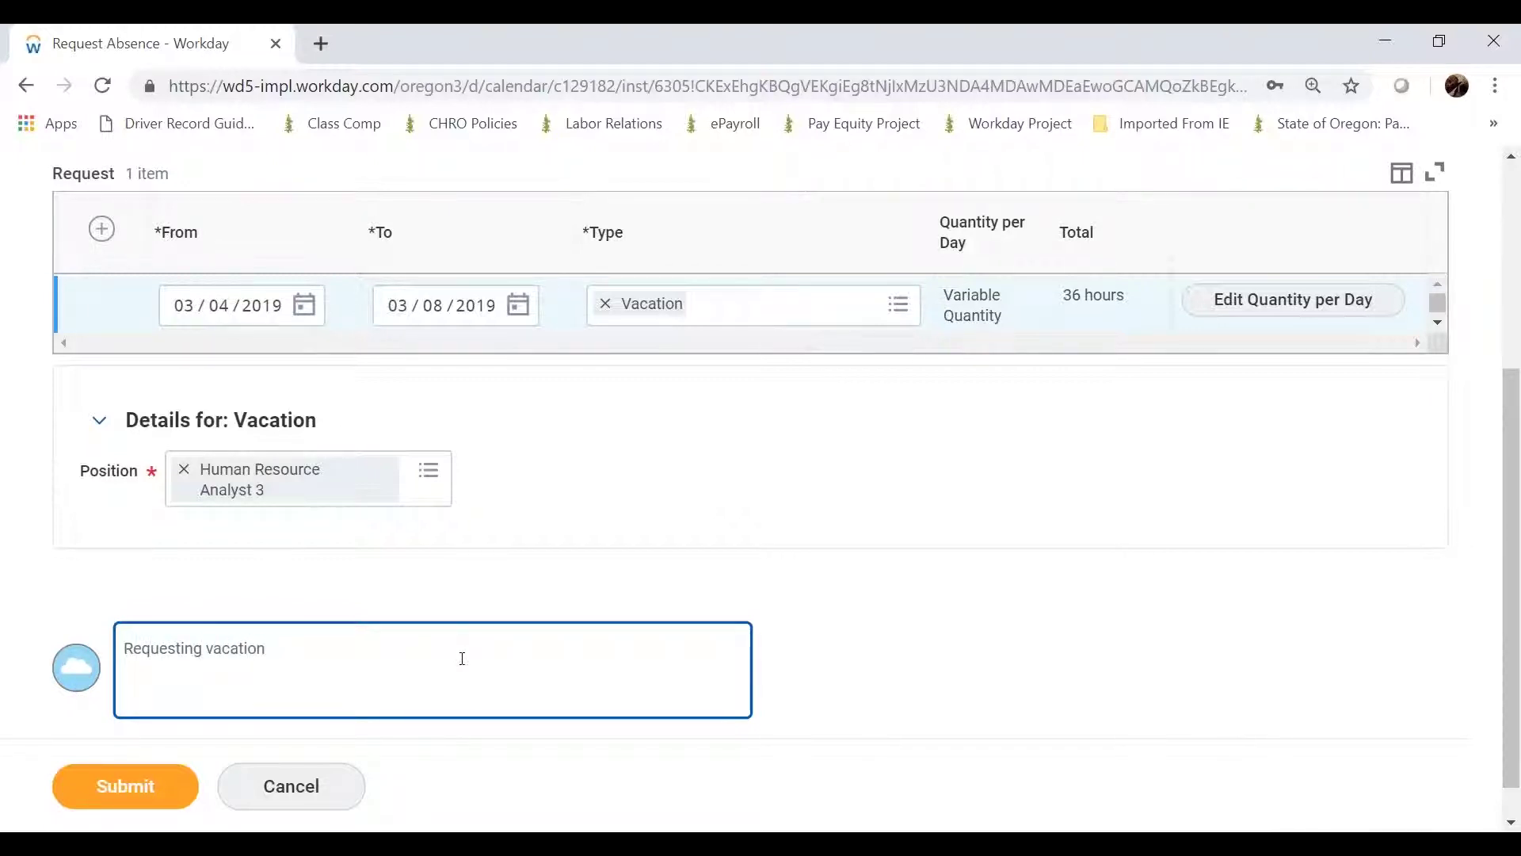
{"action": "type", "text": " per my supervisors verbal a"}
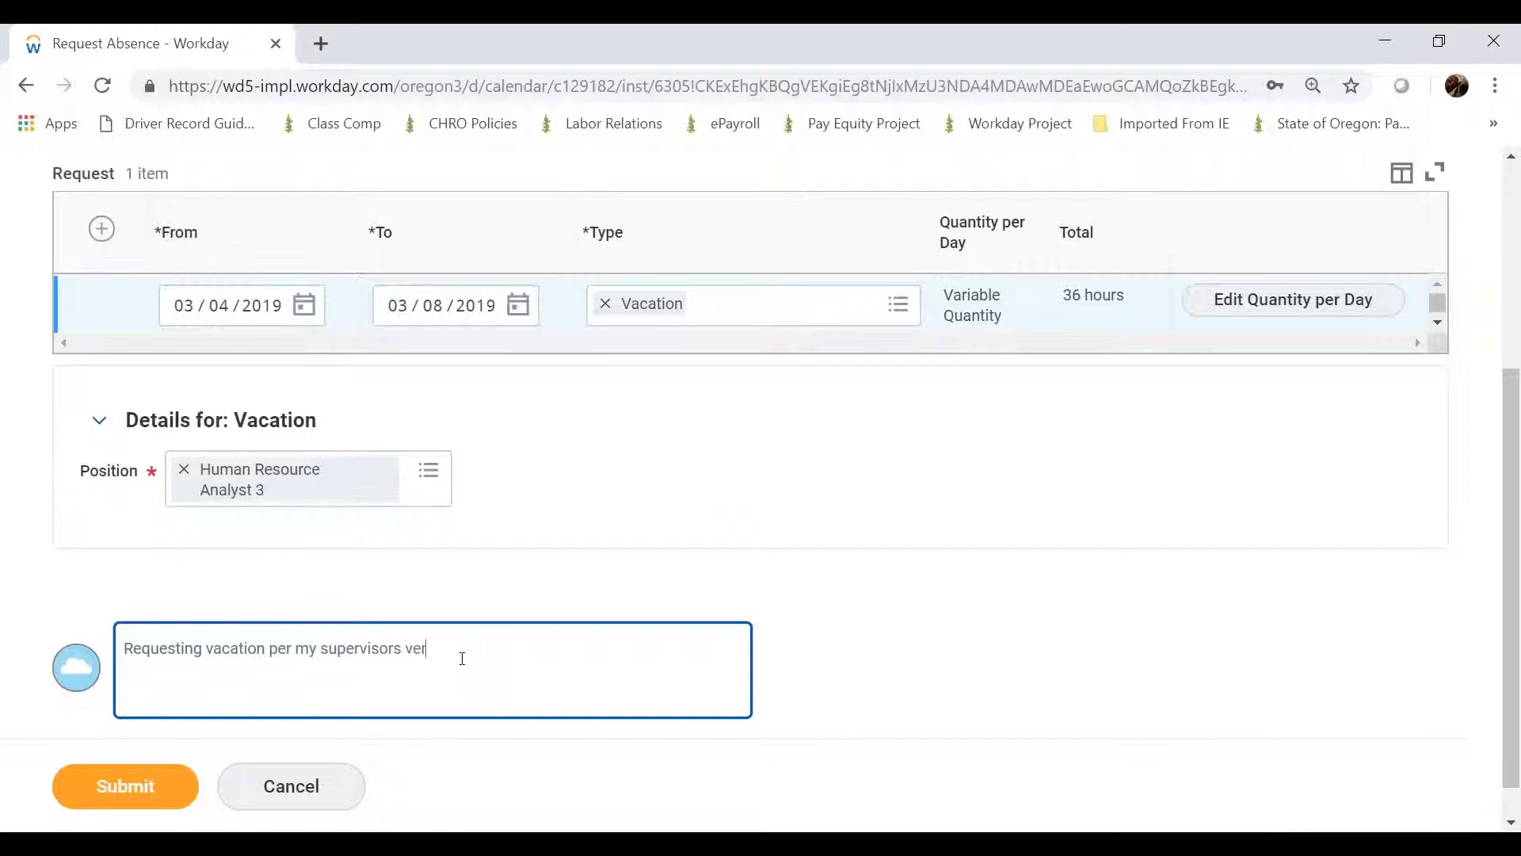
{"action": "type", "text": "pprova"}
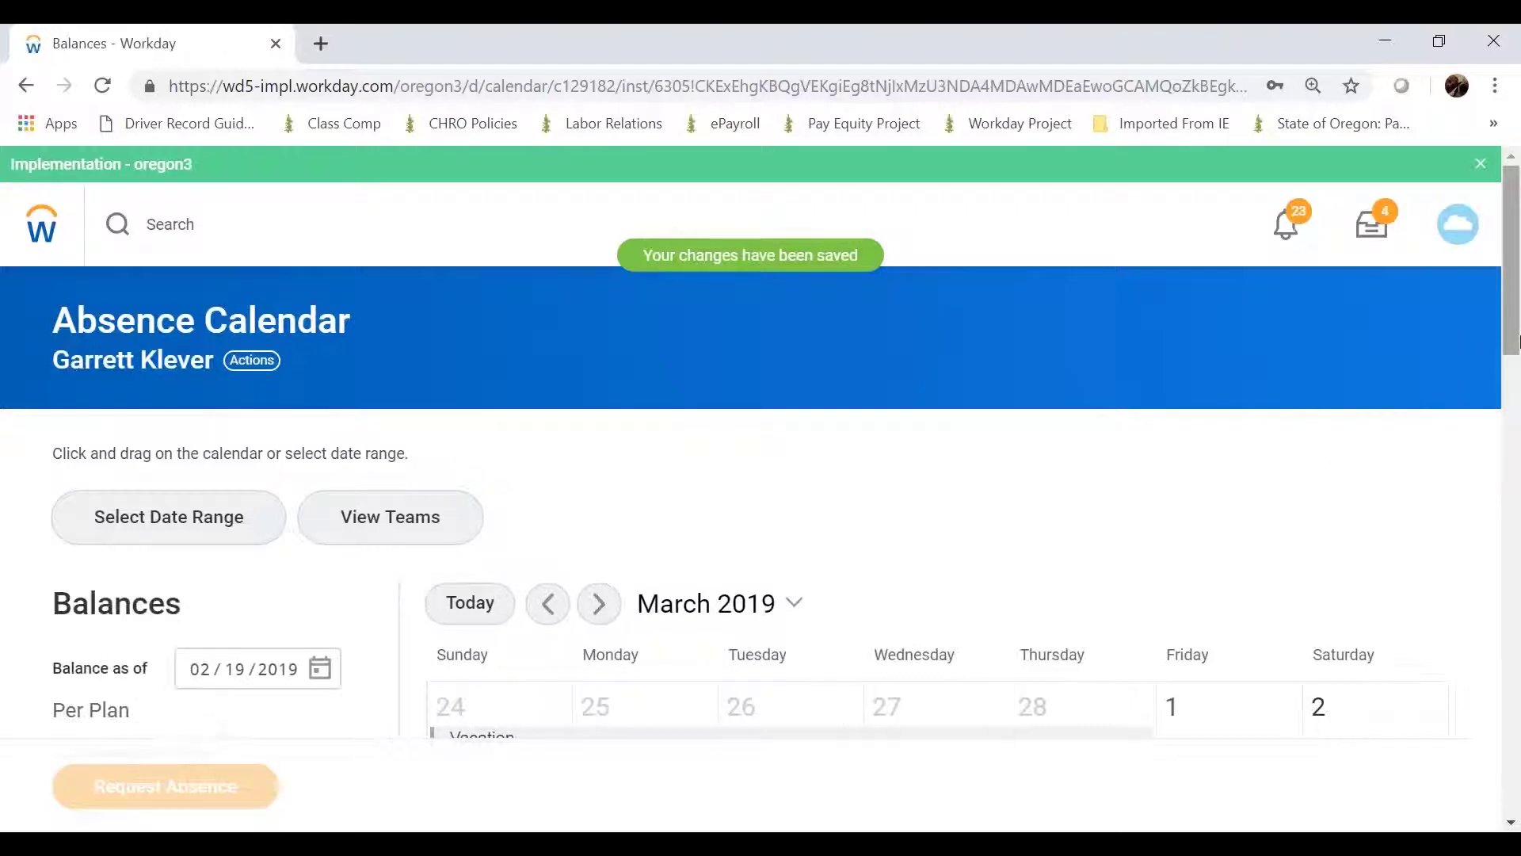
Open the details of the March 4–8 Vacation bar on the absence calendar.
{"action": "scroll", "coordinate": [1080, 441], "scroll_direction": "down", "scroll_amount": 2}
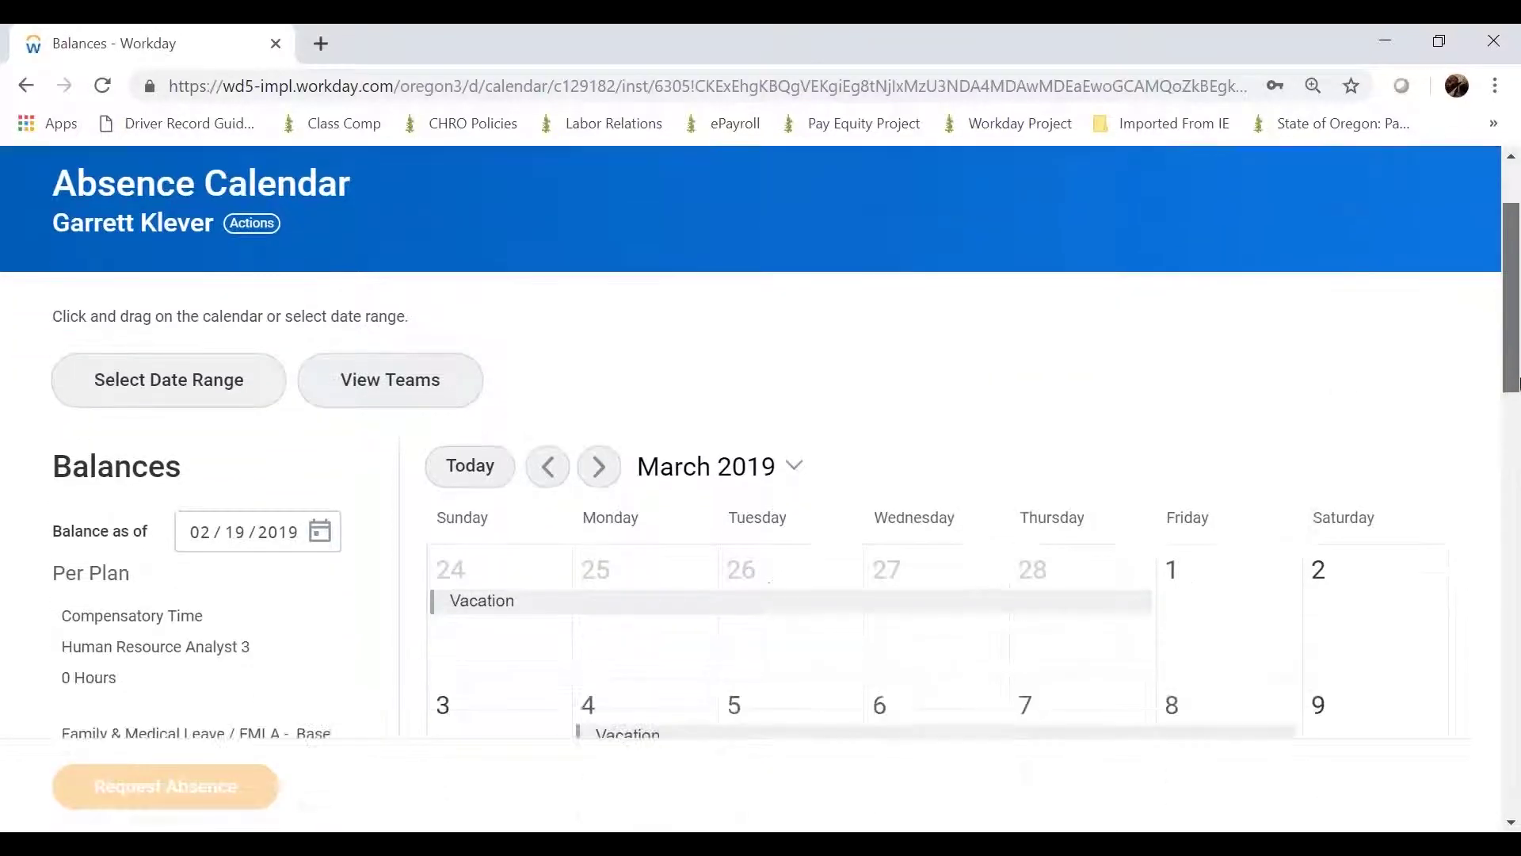
{"action": "scroll", "coordinate": [846, 590], "scroll_direction": "down", "scroll_amount": 1}
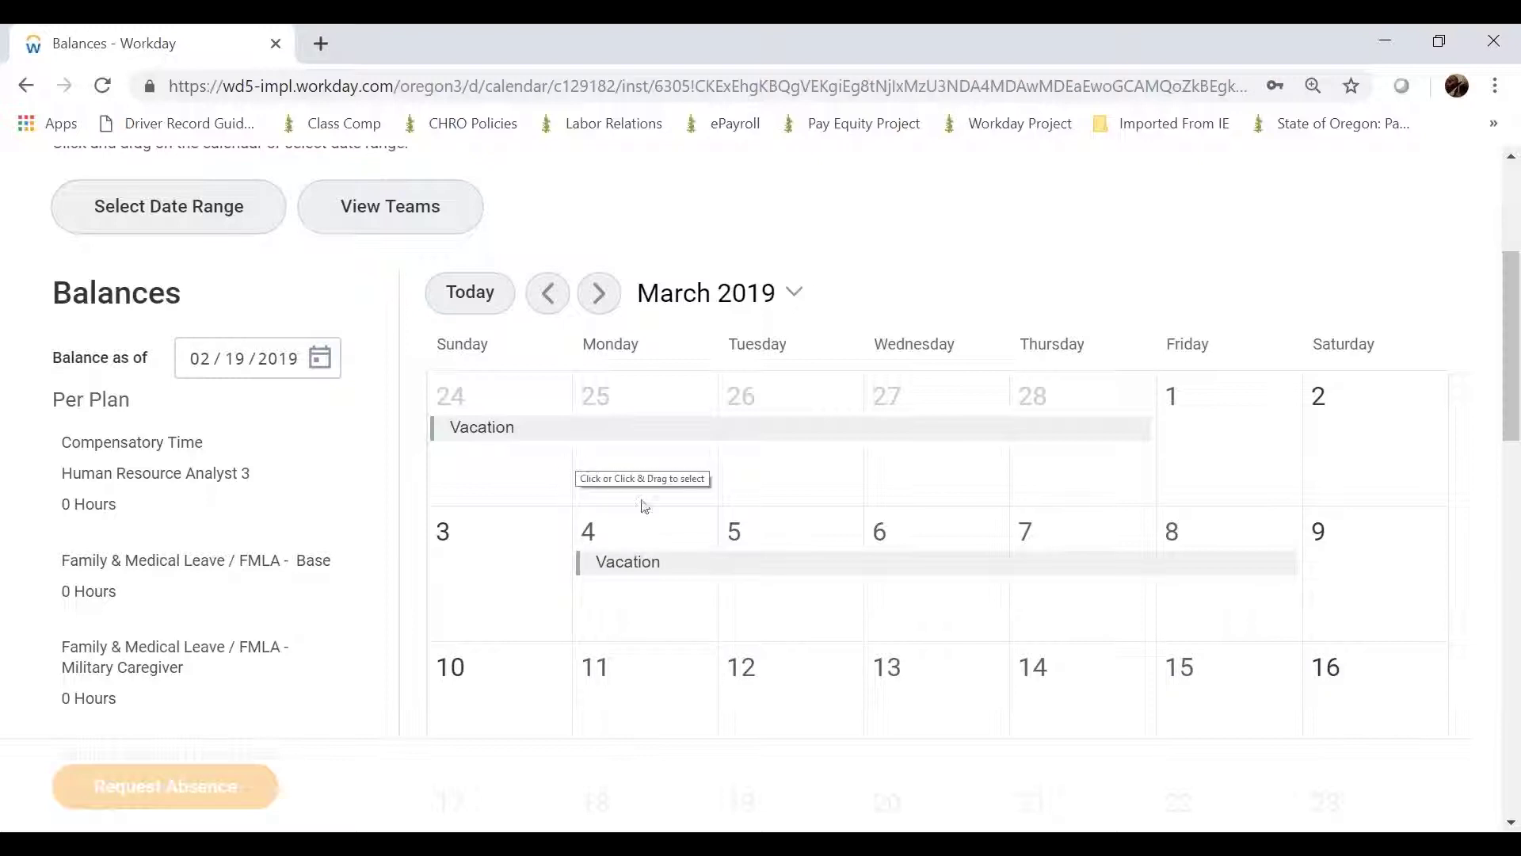
{"action": "left_click", "coordinate": [681, 572]}
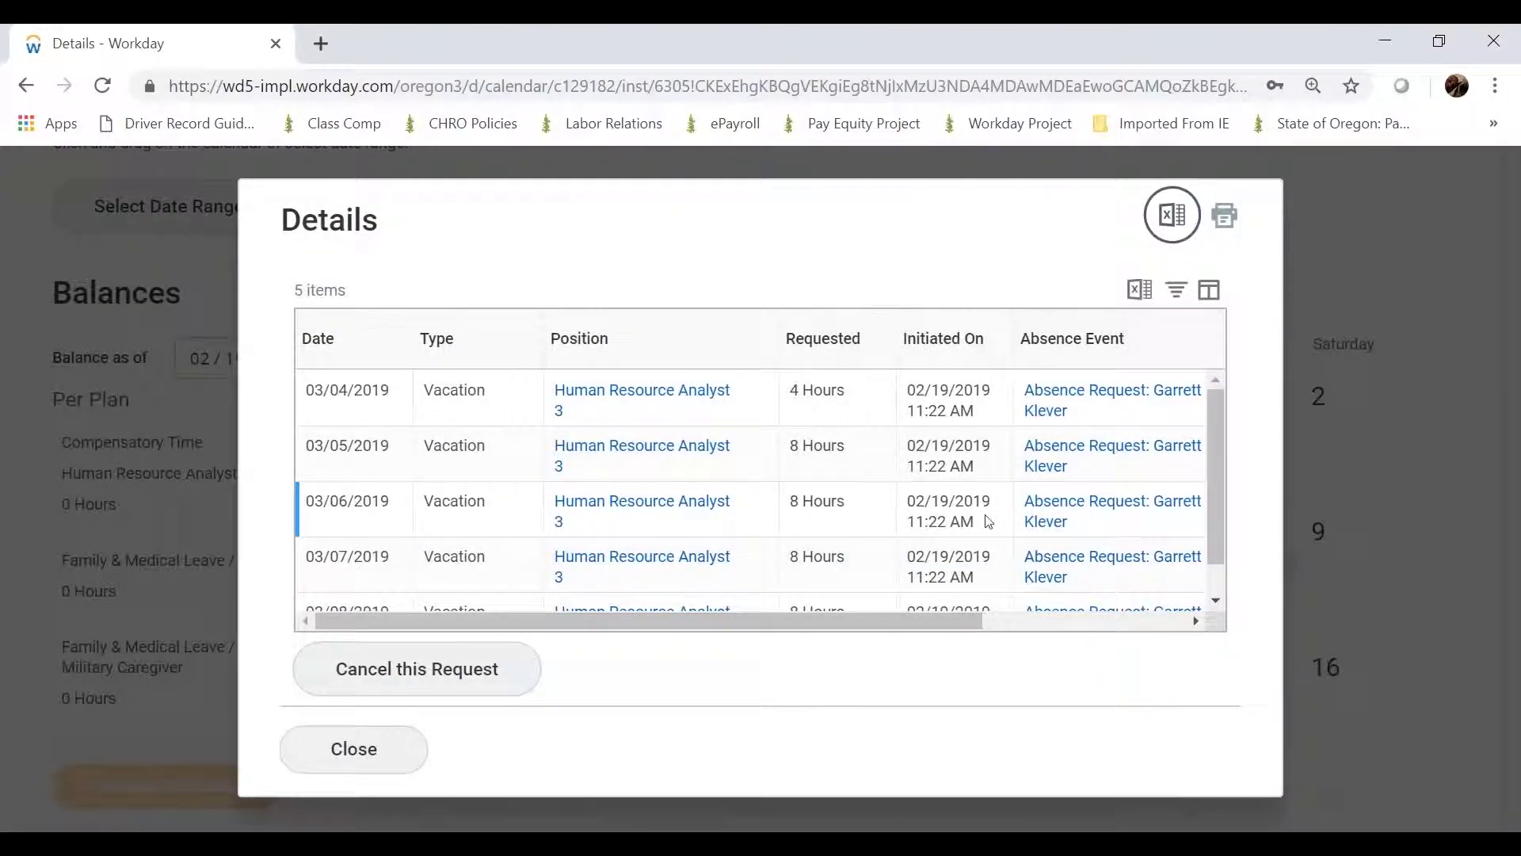
Review the five daily entries (4 hours on 03/04, then 8 hours each) and close.
{"action": "scroll", "coordinate": [876, 459], "scroll_direction": "down", "scroll_amount": 1}
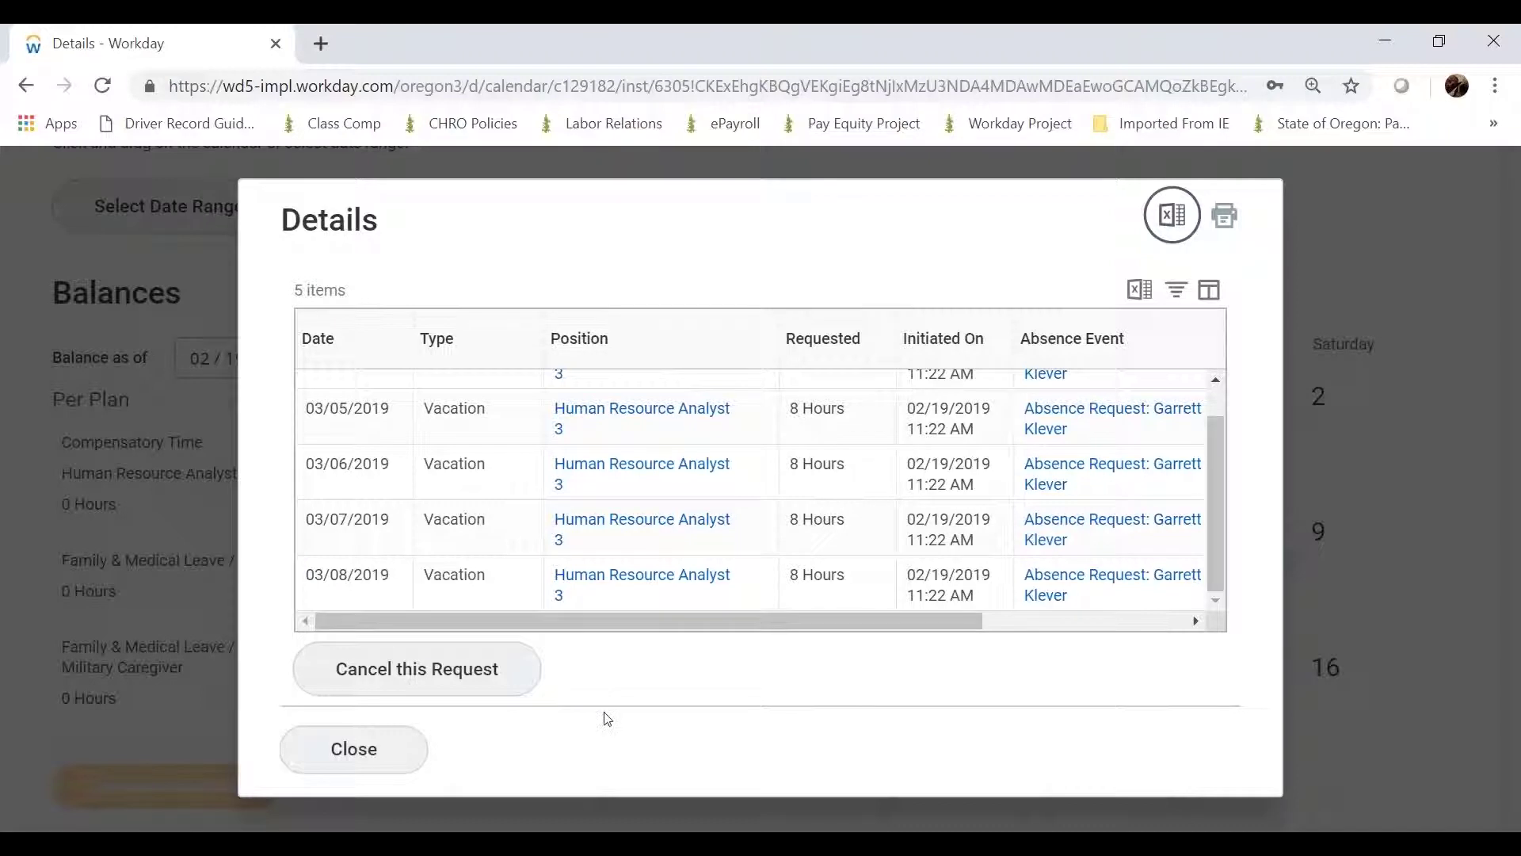
{"action": "left_click", "coordinate": [394, 757]}
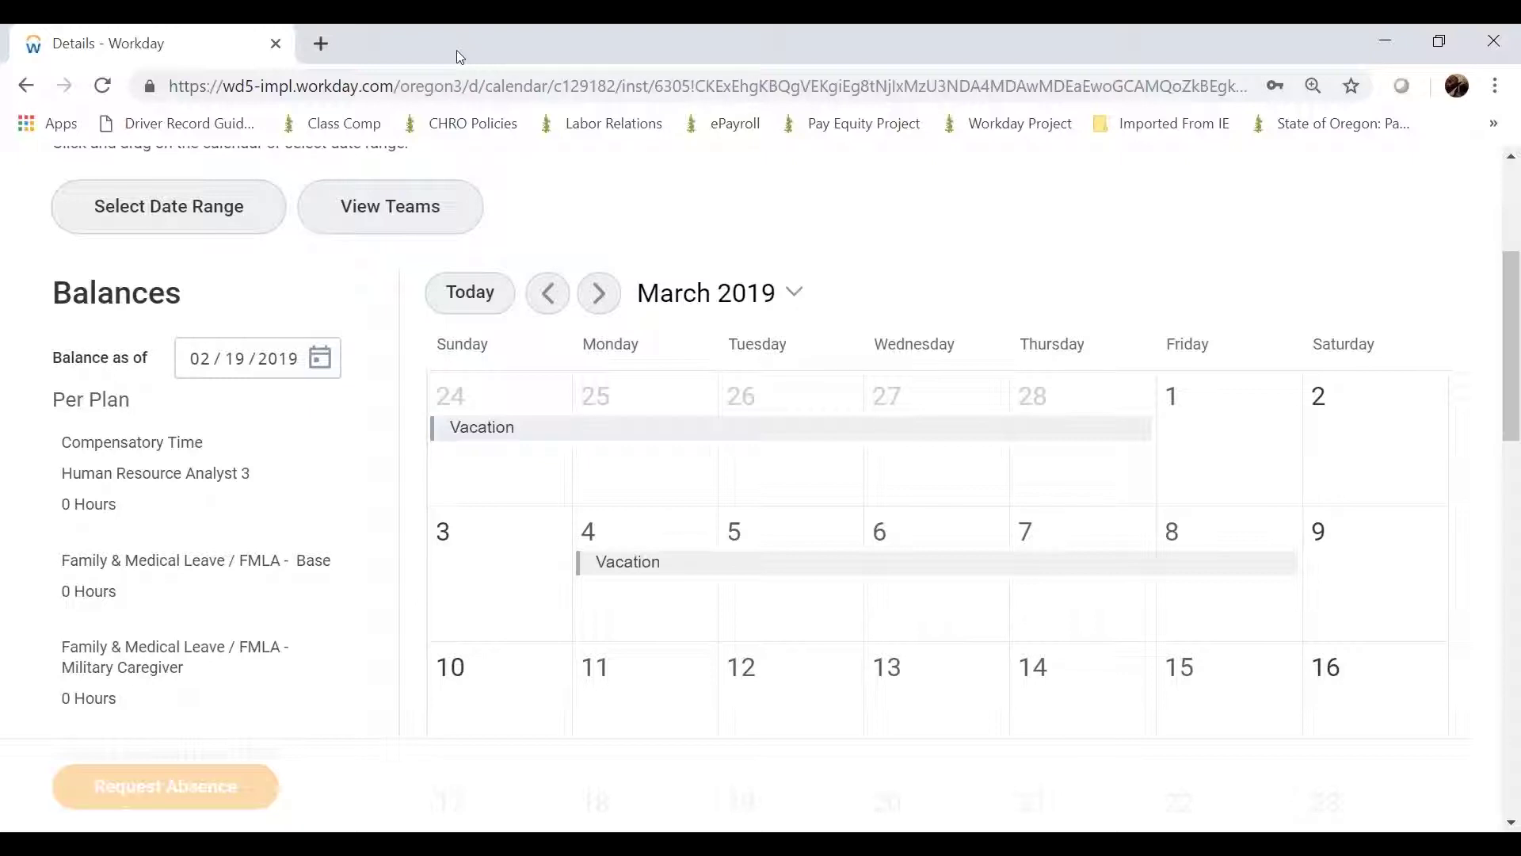
Go back to February 2019 and open the February 14–15 Vacation entry.
{"action": "left_click_drag", "start_coordinate": [1512, 411], "coordinate": [1512, 396]}
{"action": "scroll", "coordinate": [1511, 396], "scroll_direction": "up", "scroll_amount": 1}
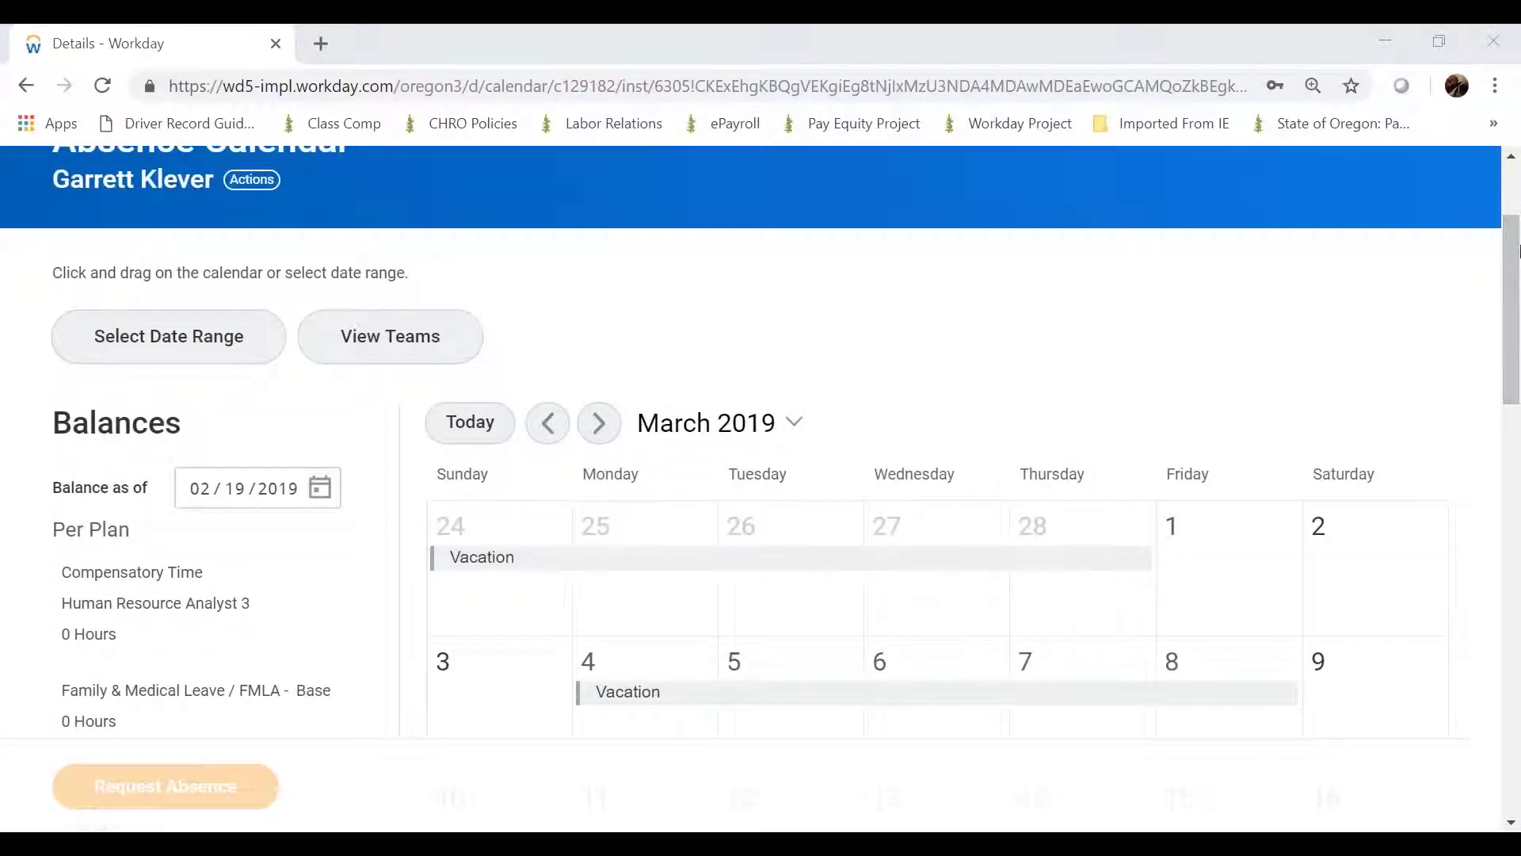
{"action": "left_click_drag", "start_coordinate": [1518, 325], "coordinate": [1500, 252]}
{"action": "scroll", "coordinate": [1500, 252], "scroll_direction": "up", "scroll_amount": 1}
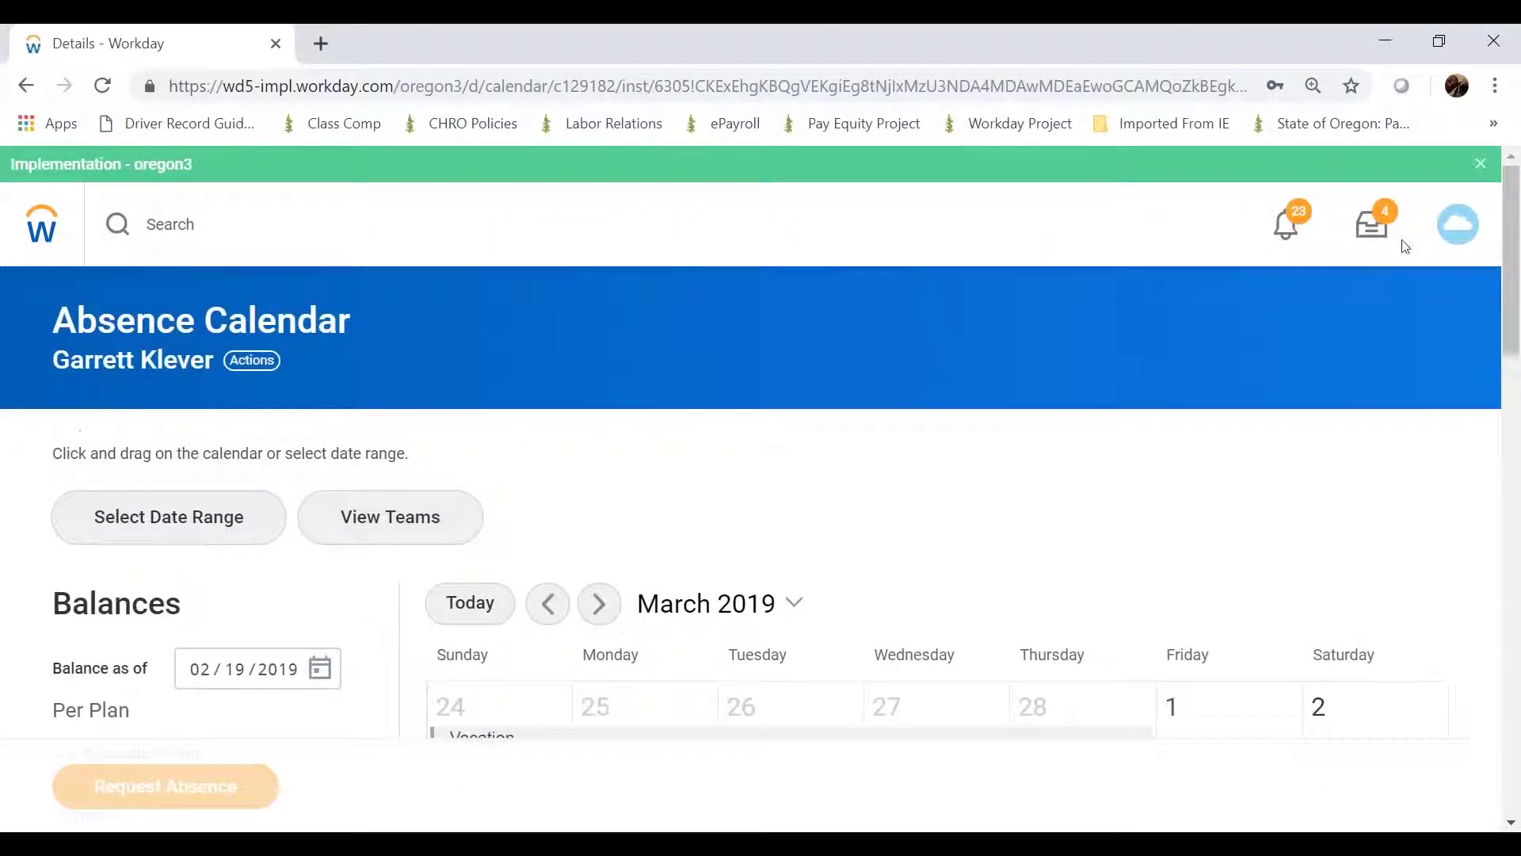
{"action": "left_click", "coordinate": [547, 603]}
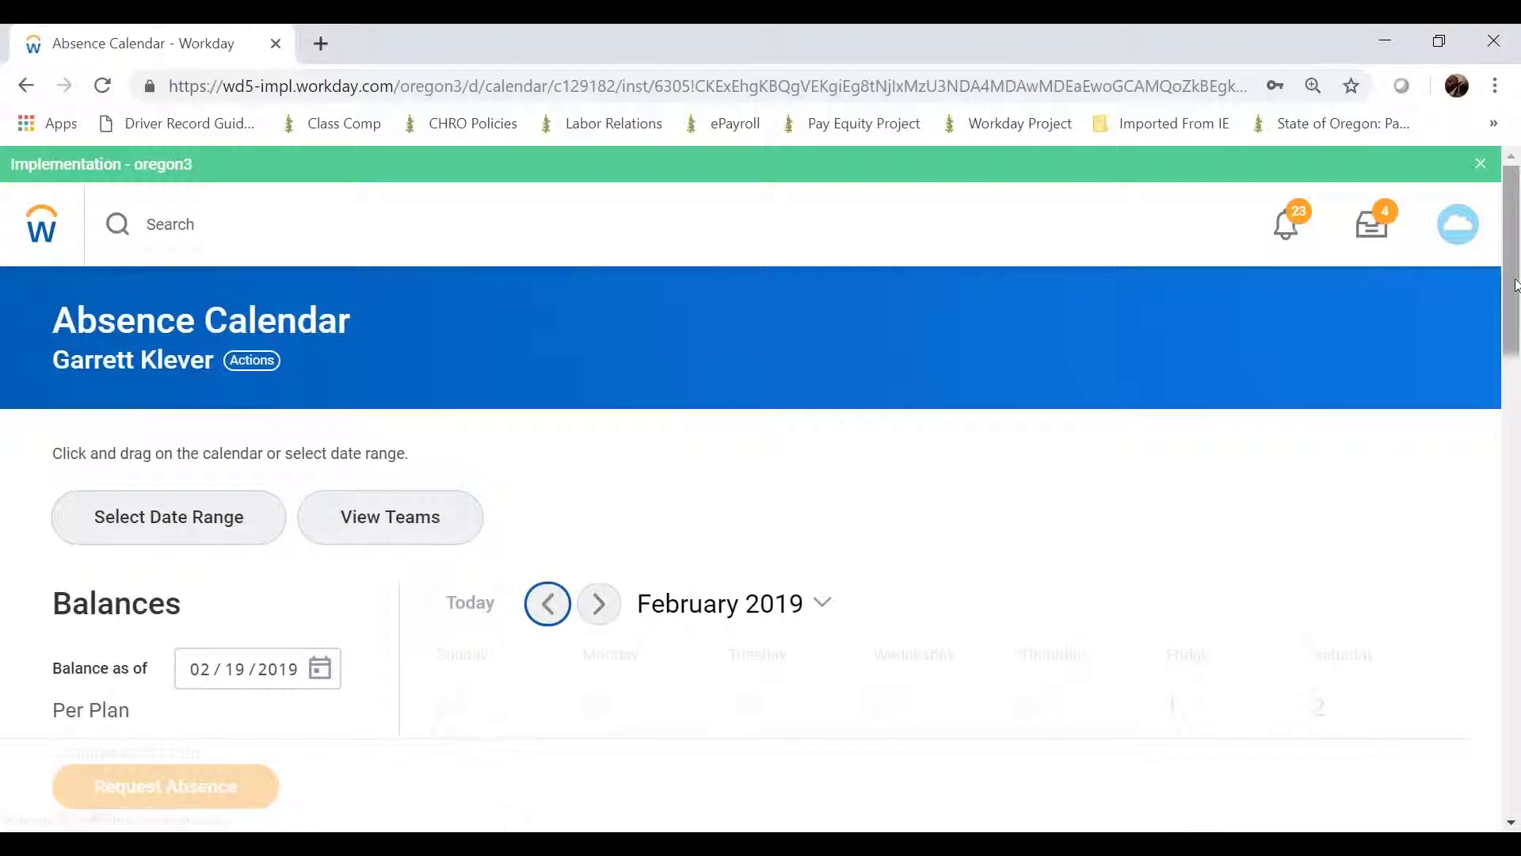
{"action": "scroll", "coordinate": [1516, 317], "scroll_direction": "down", "scroll_amount": 2}
{"action": "scroll", "coordinate": [1516, 317], "scroll_direction": "down", "scroll_amount": 5}
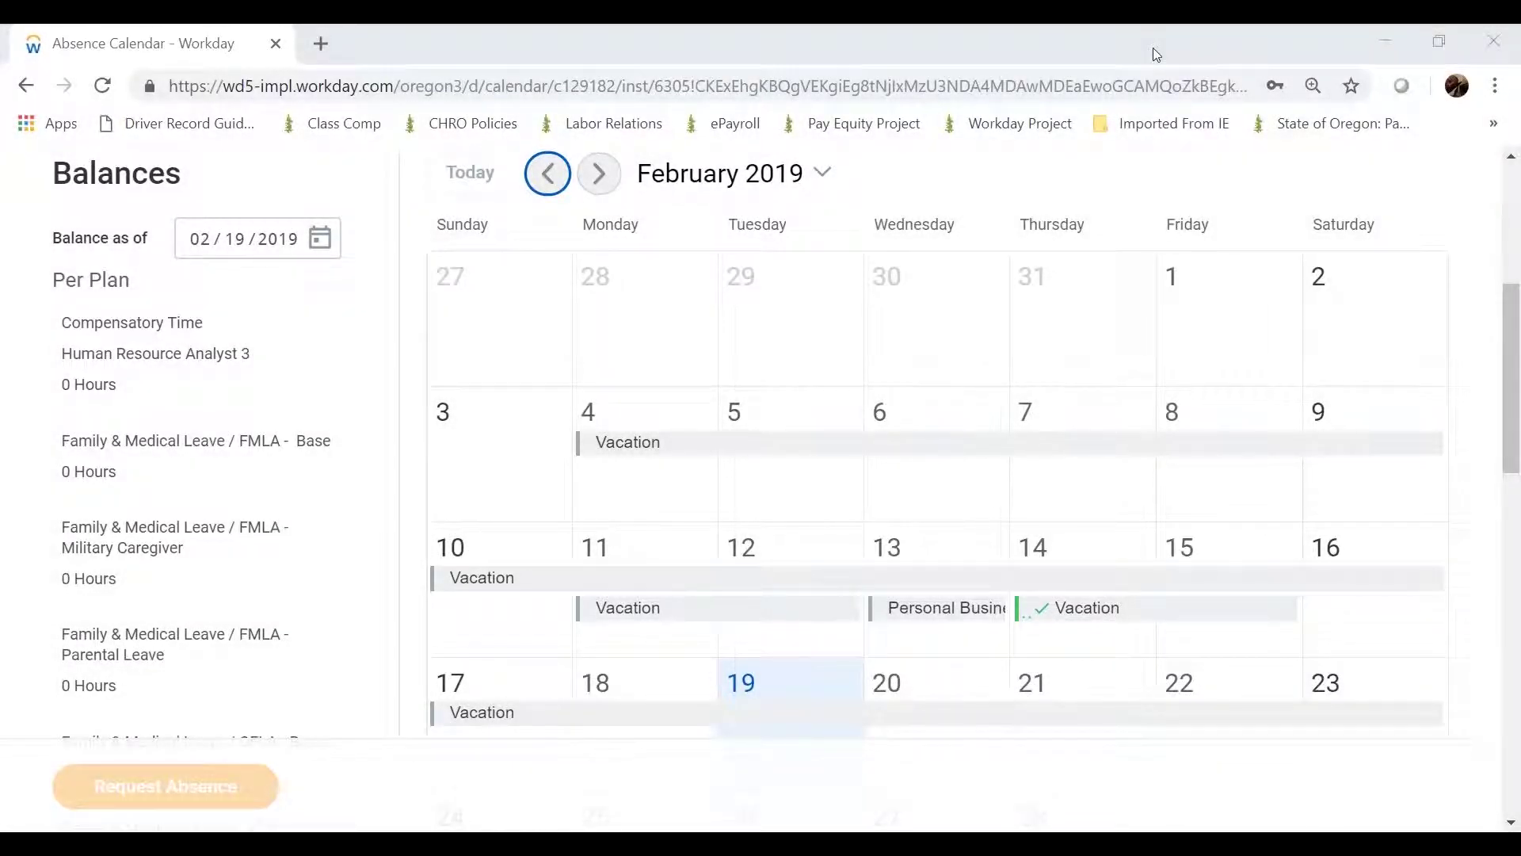
{"action": "left_click", "coordinate": [1118, 611]}
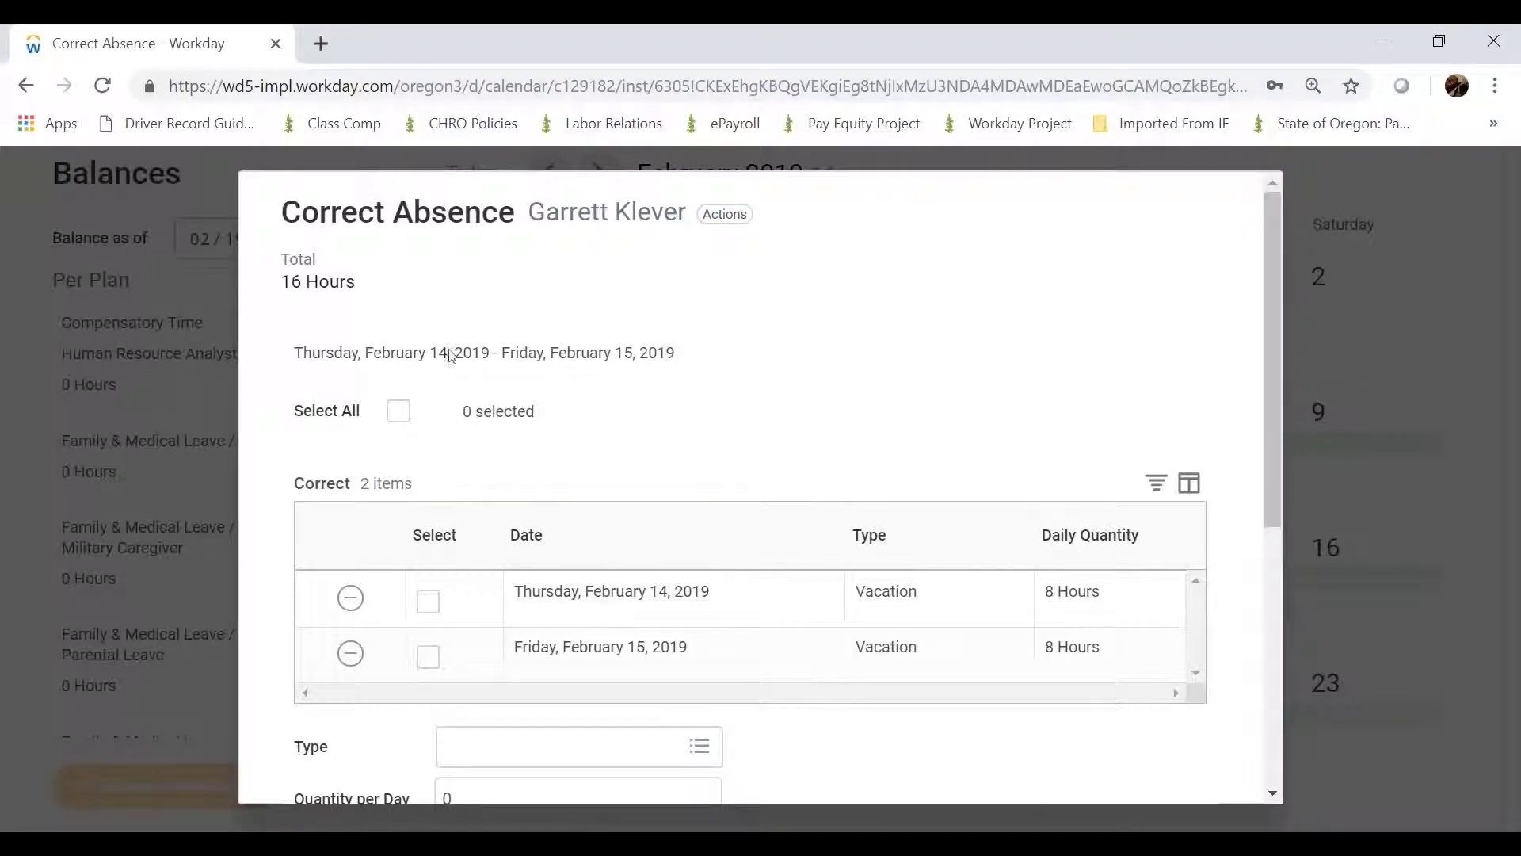
Remove Thursday, February 14 from the February vacation, keeping Friday the 15th.
{"action": "scroll", "coordinate": [444, 360], "scroll_direction": "down", "scroll_amount": 3}
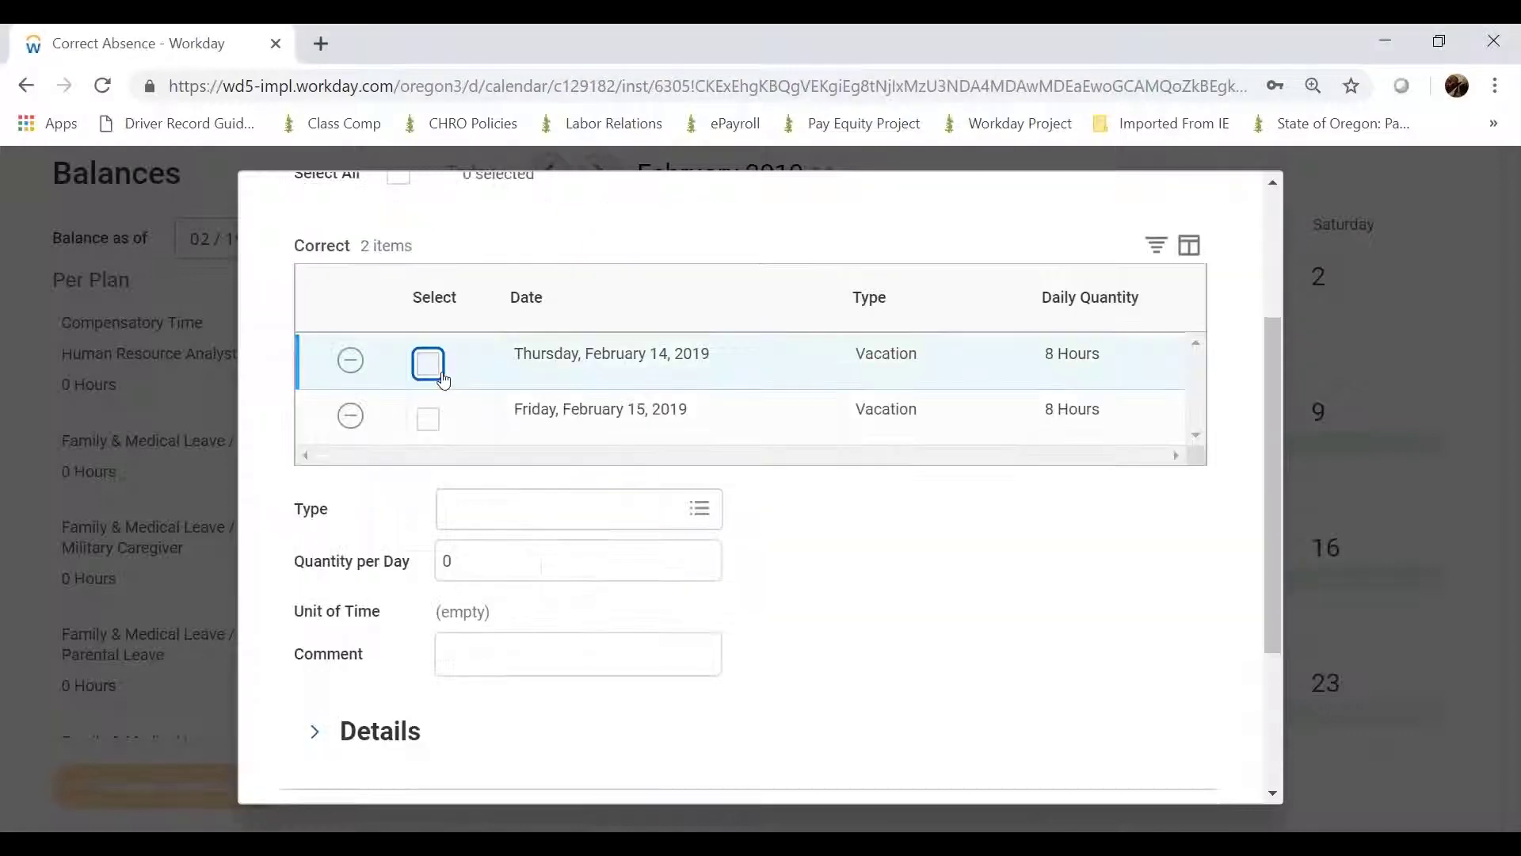
{"action": "scroll", "coordinate": [424, 356], "scroll_direction": "up", "scroll_amount": 1}
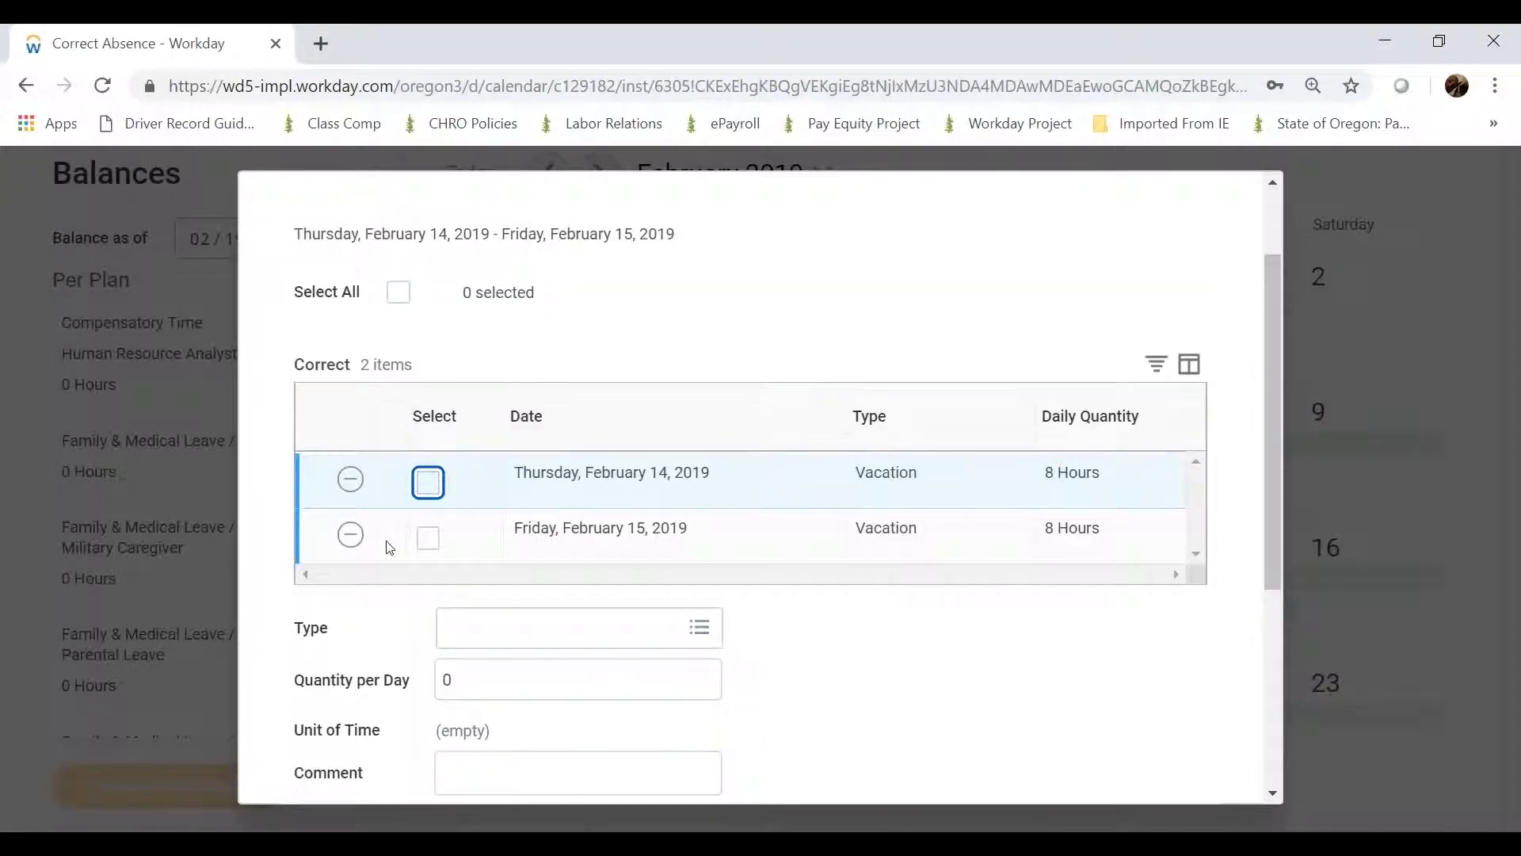
{"action": "left_click", "coordinate": [350, 479]}
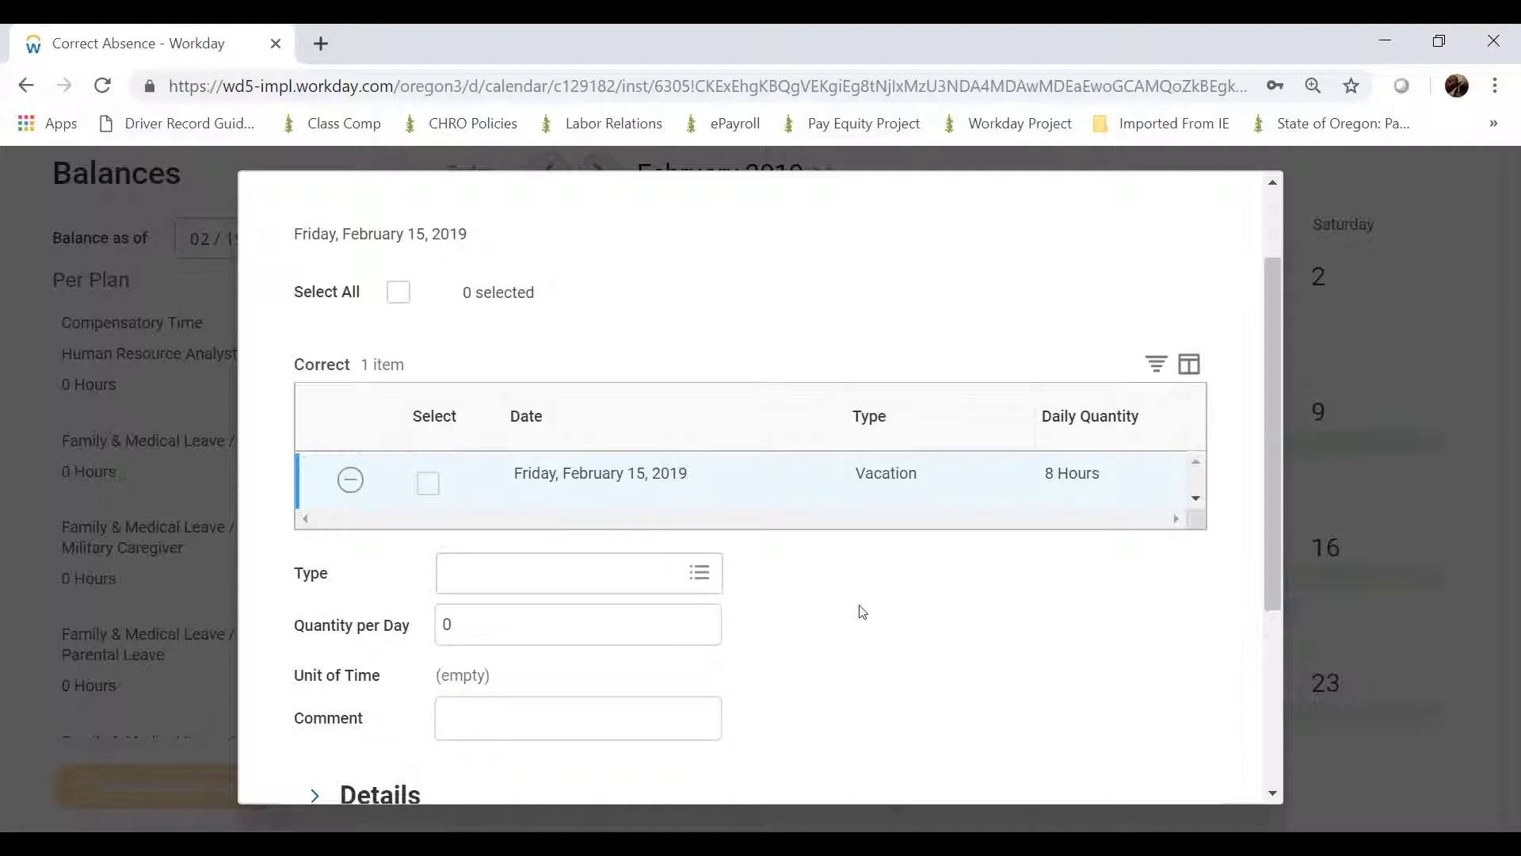
Paste a comment explaining the correction and submit the corrected absence.
{"action": "scroll", "coordinate": [858, 609], "scroll_direction": "down", "scroll_amount": 3}
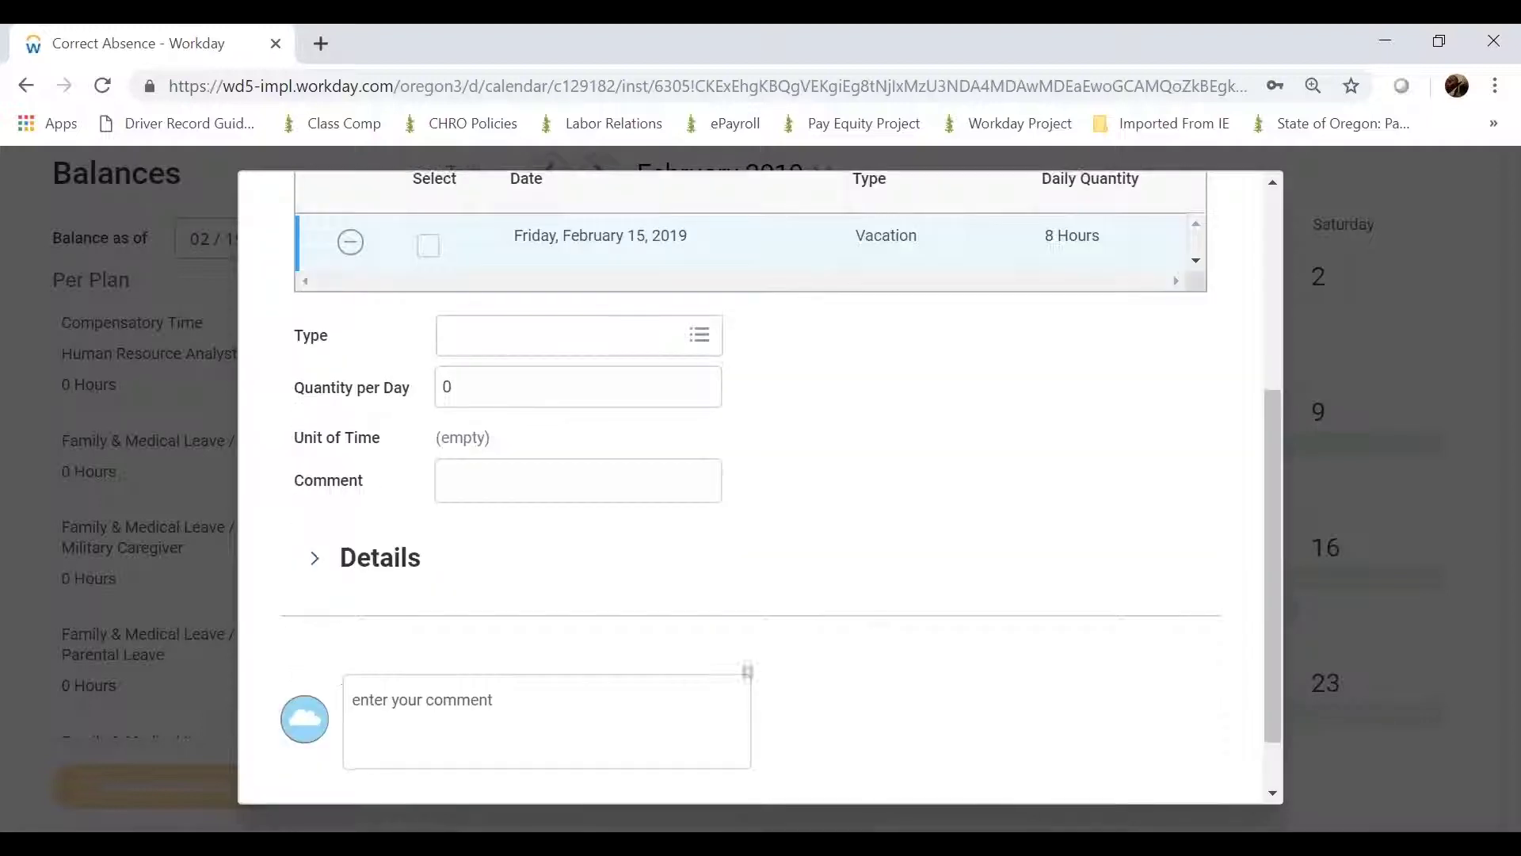
{"action": "scroll", "coordinate": [866, 597], "scroll_direction": "down", "scroll_amount": 1}
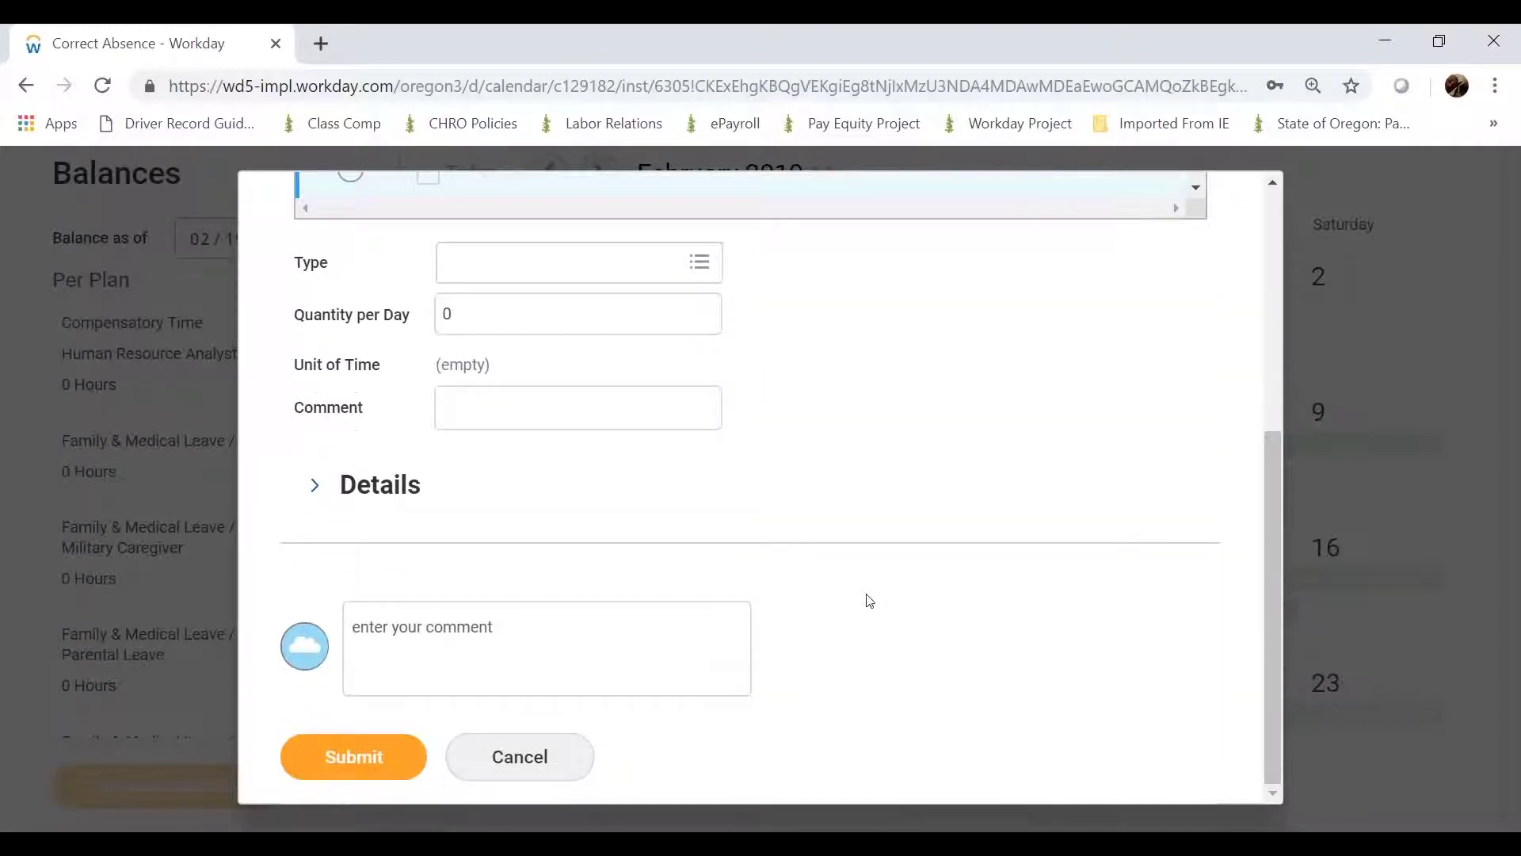
{"action": "left_click", "coordinate": [554, 636]}
{"action": "type", "text": "Decided to start vacation on Friday instead of Thursday."}
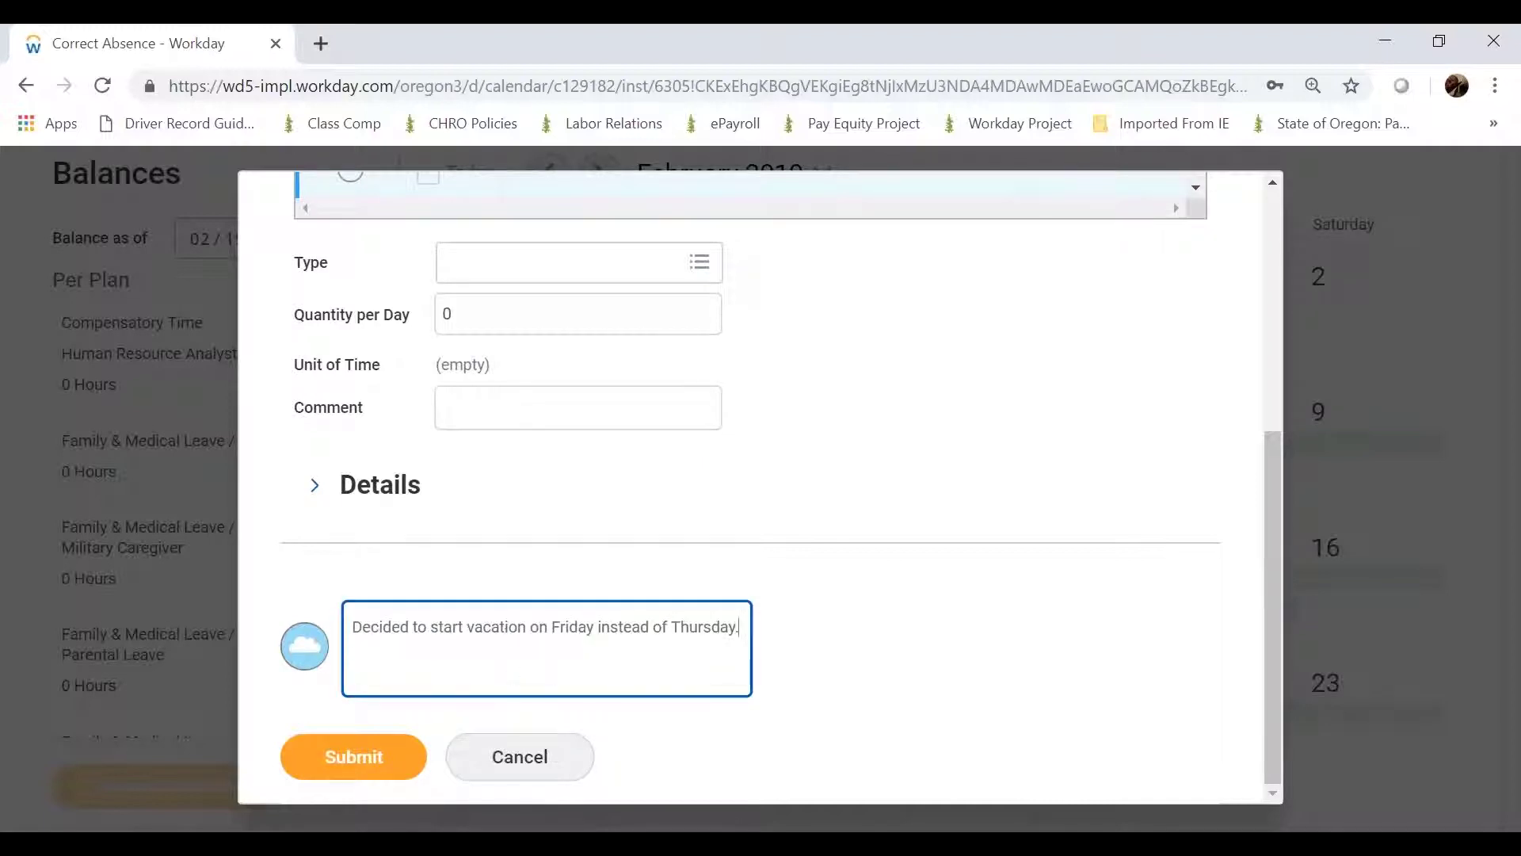
{"action": "left_click", "coordinate": [374, 775]}
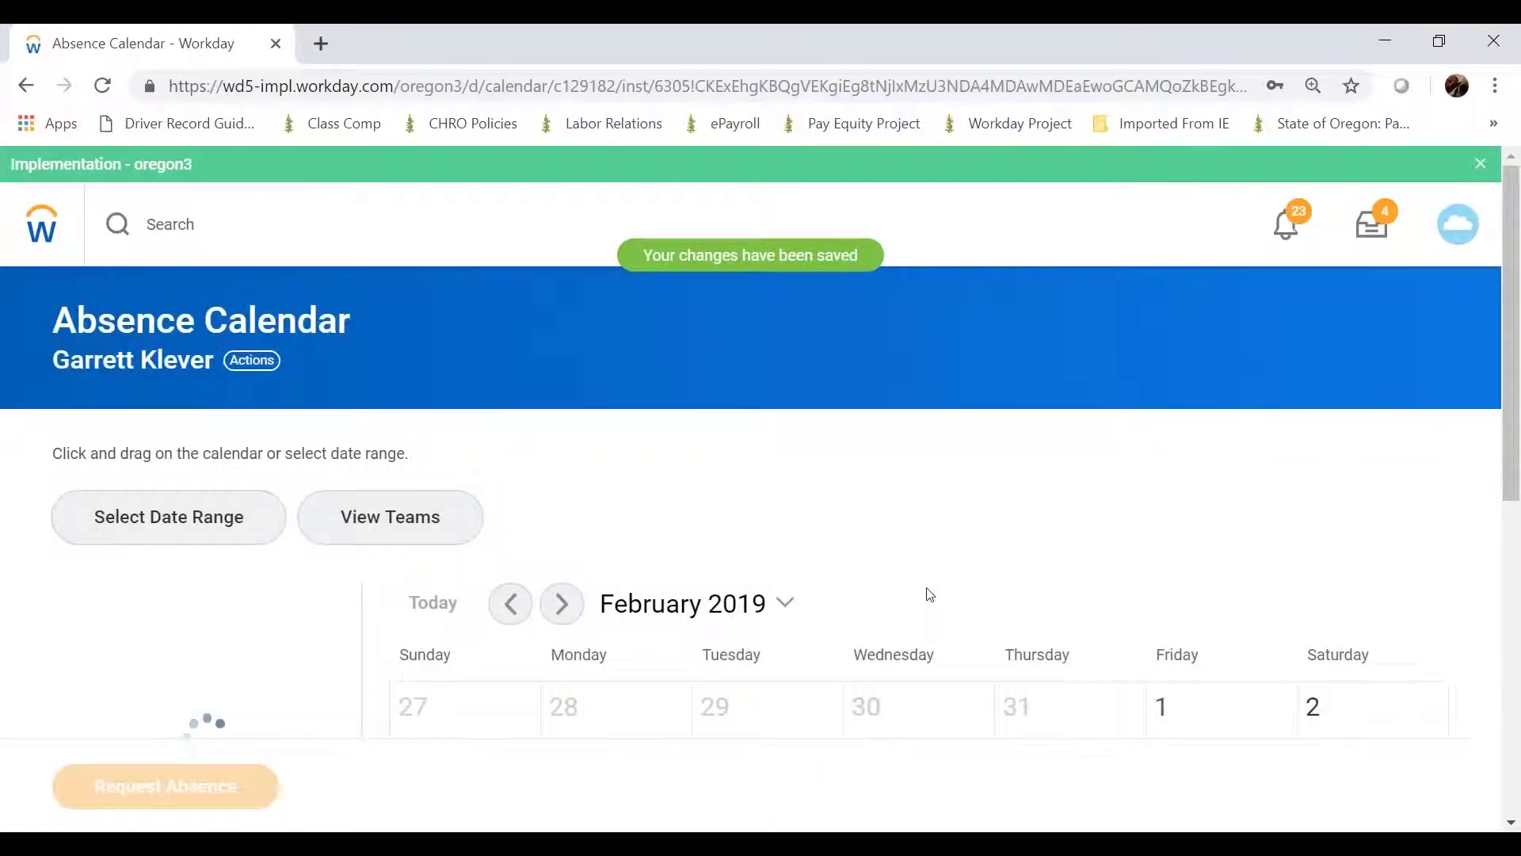
{"action": "scroll", "coordinate": [886, 554], "scroll_direction": "down", "scroll_amount": 5}
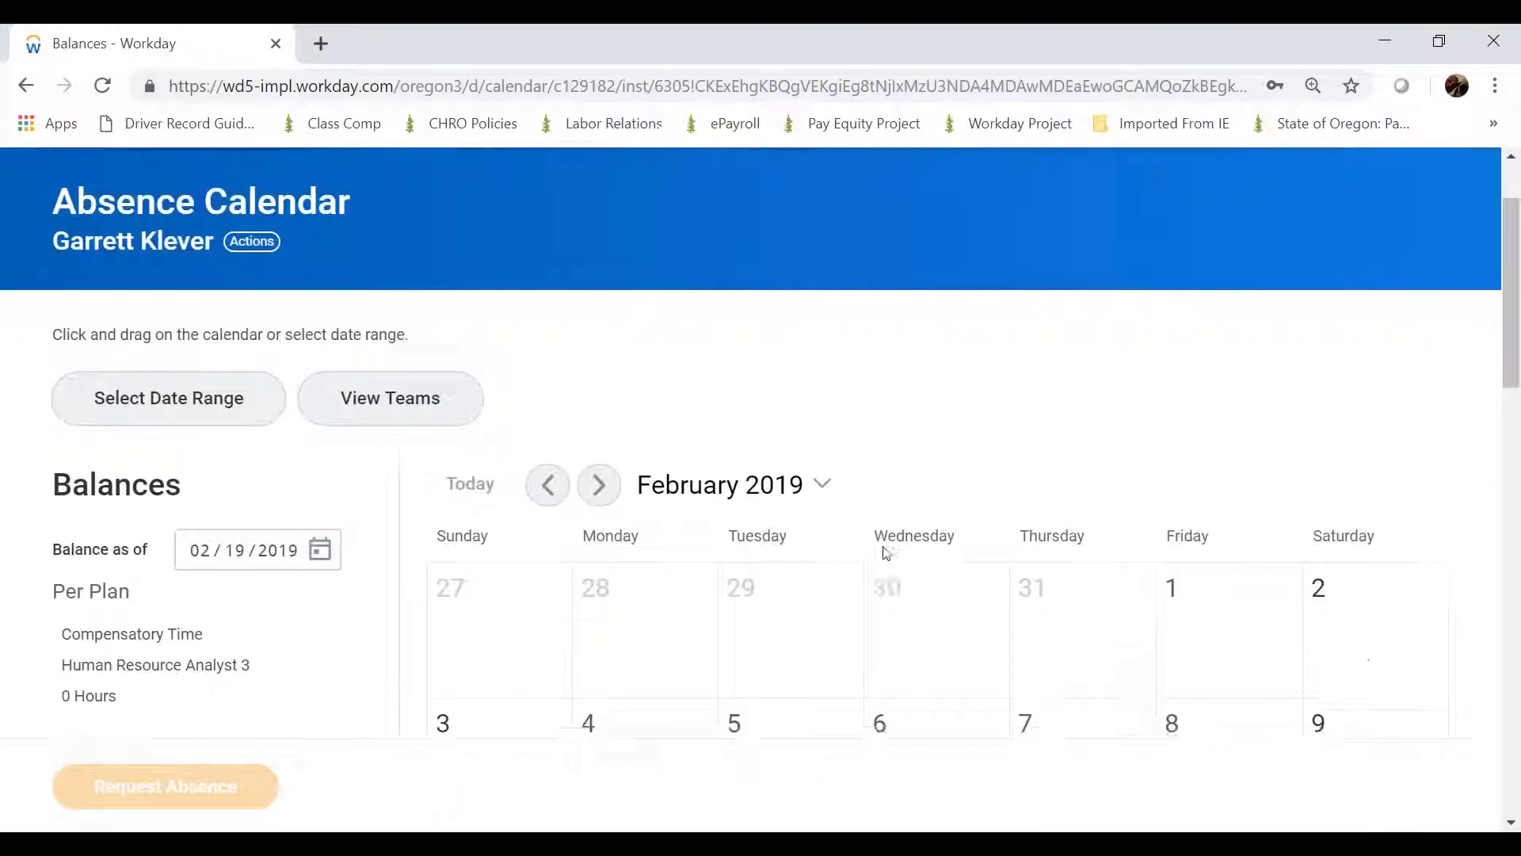
{"action": "scroll", "coordinate": [886, 553], "scroll_direction": "down", "scroll_amount": 1}
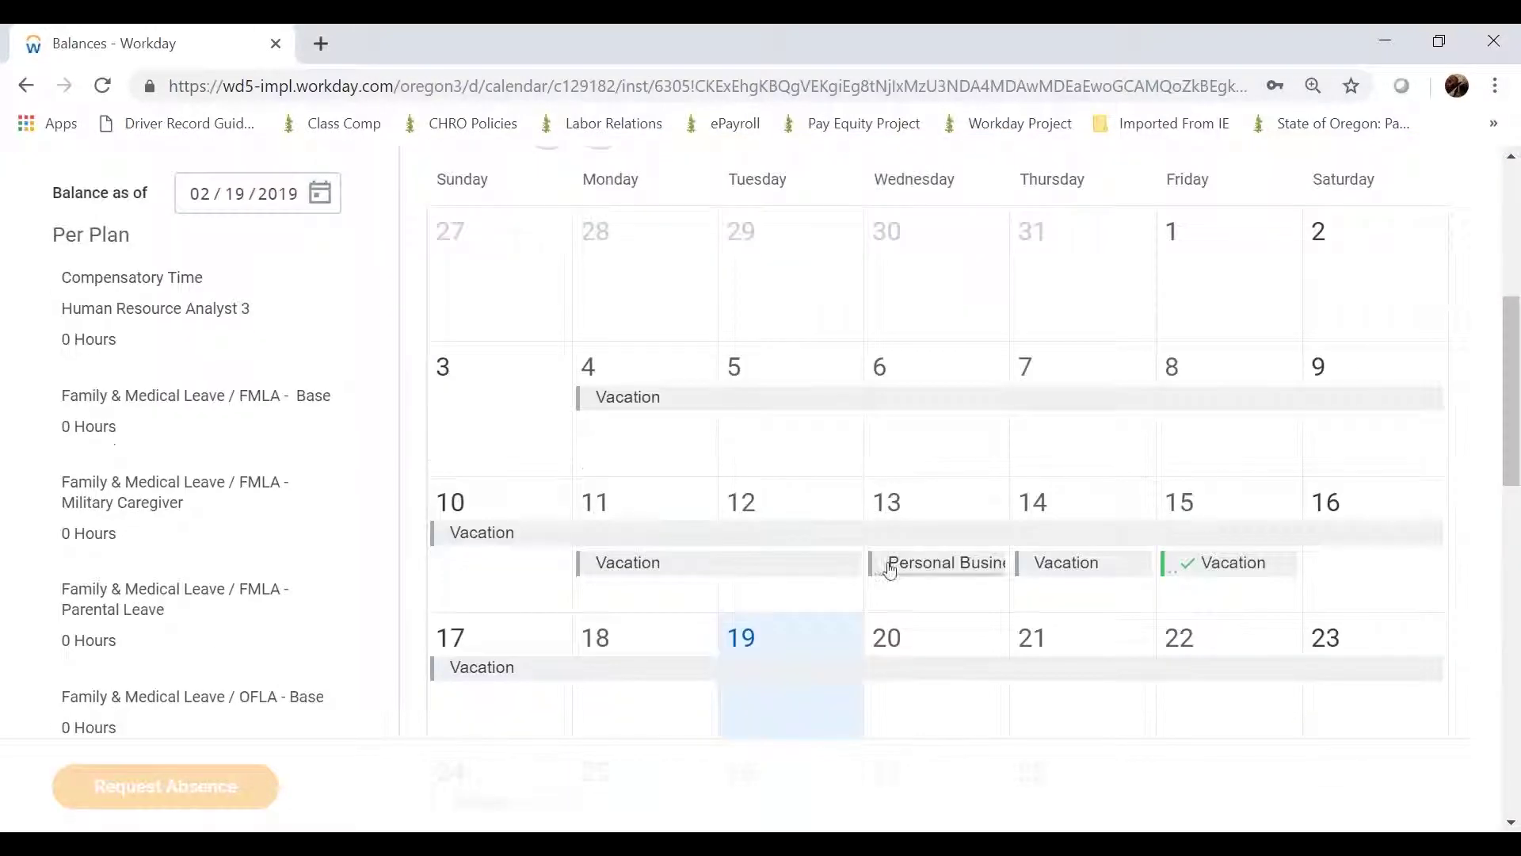